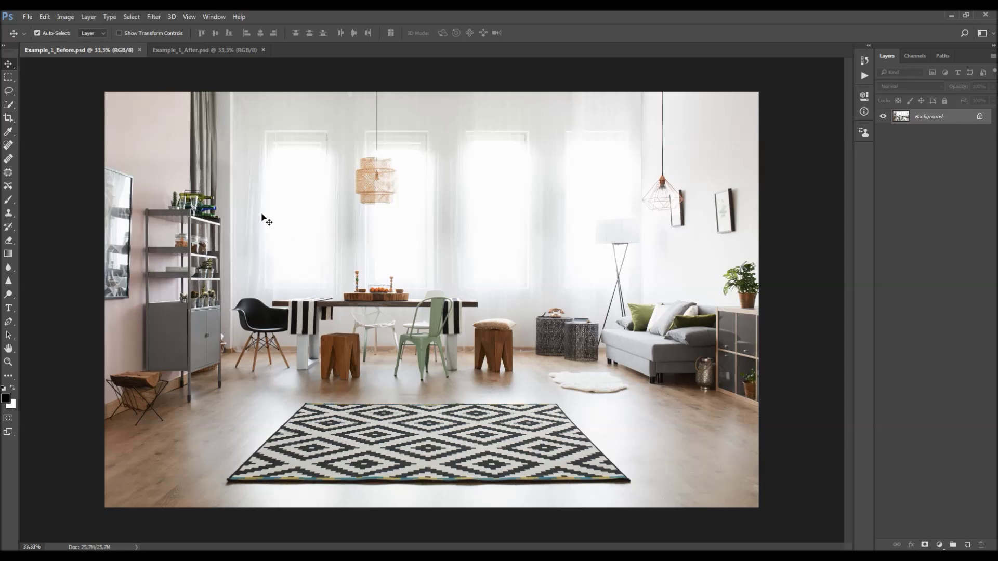
Inspect the sketched furniture, lamp and shelf in Example_1_After.psd up close, and close that document.
left_click(175, 52)
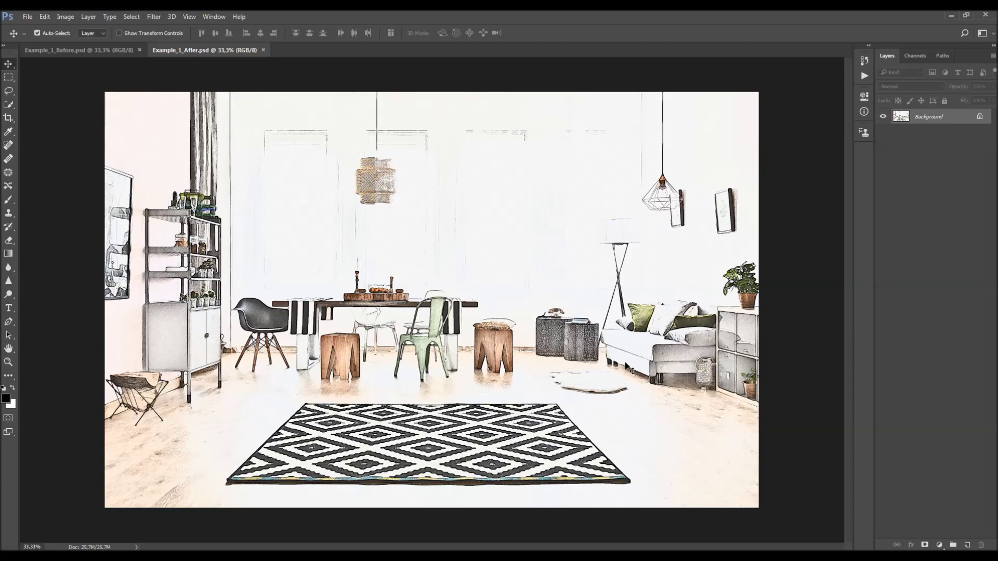
key("z")
left_click(421, 352)
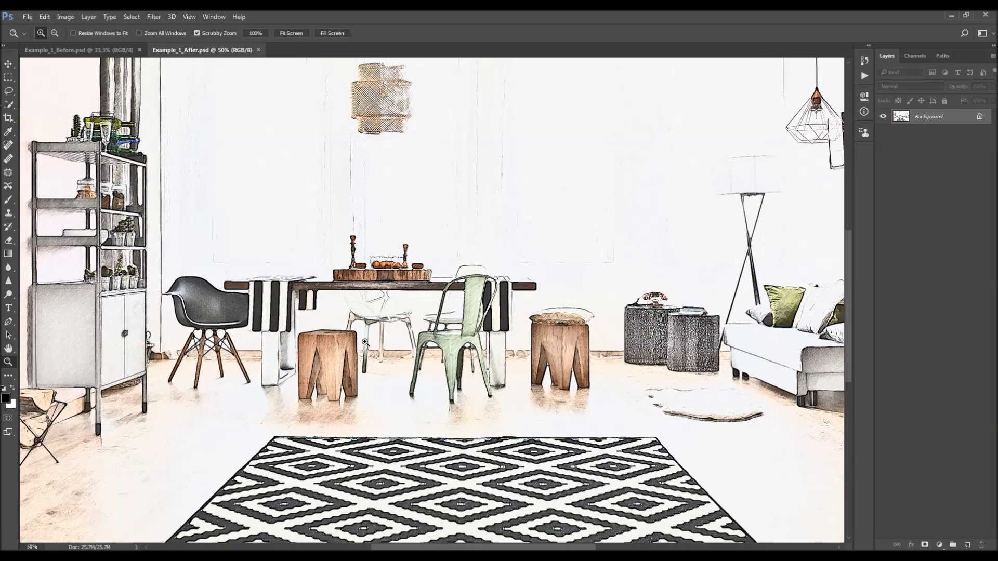
left_click(360, 340)
key("h")
left_click_drag(277, 295, 473, 411)
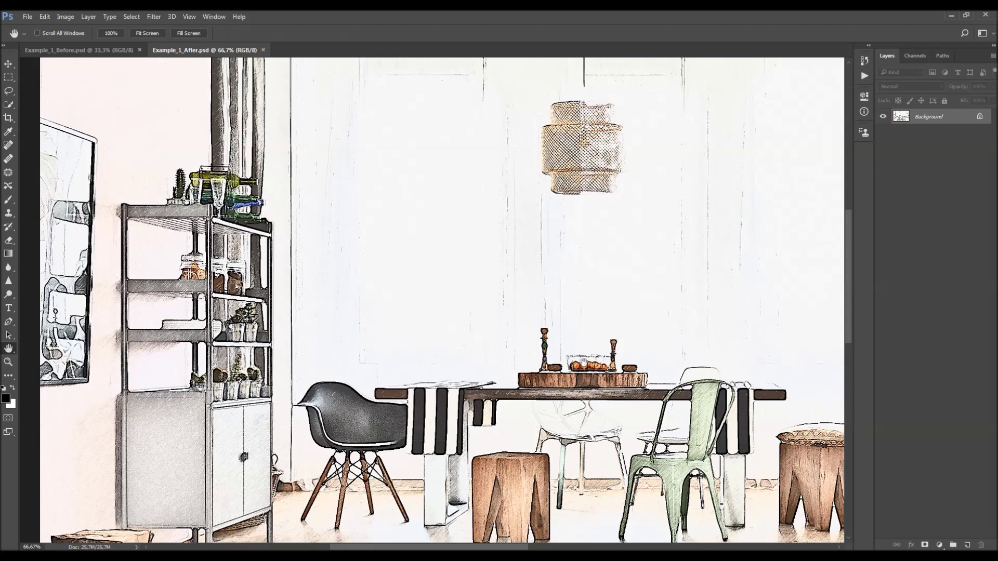
left_click_drag(579, 364, 312, 364)
left_click_drag(451, 402, 440, 227)
key("ctrl+minus")
key("ctrl+minus")
key("v")
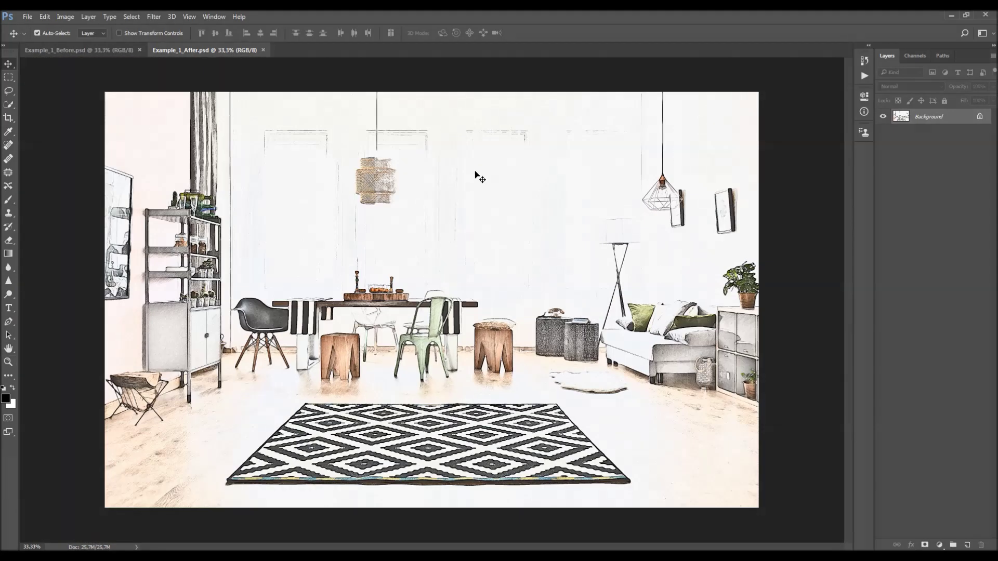
left_click(263, 50)
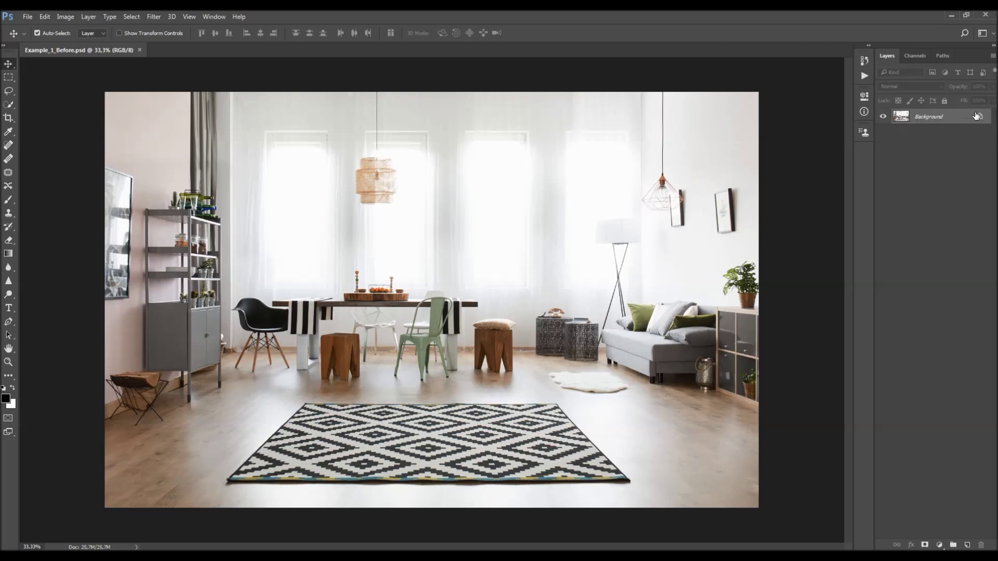
Convert the Background into a regular layer named Layer 0, and turn it back into a Background layer.
double_click(959, 121)
key("Return")
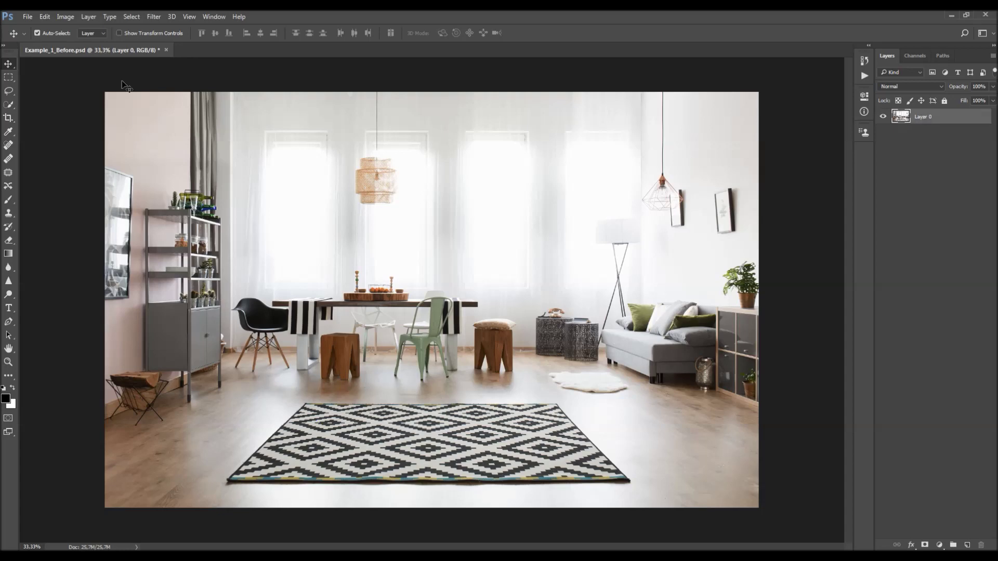
left_click(88, 17)
mouse_move(95, 28)
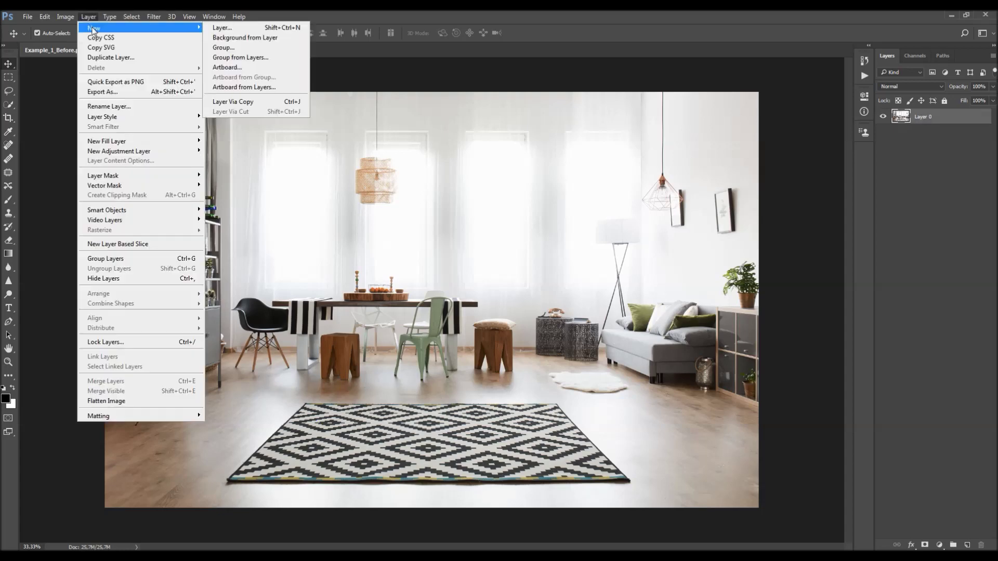
left_click(258, 43)
Check the Layers Panel Options, including the Add "copy" to Copied Layers and Groups setting.
left_click(993, 55)
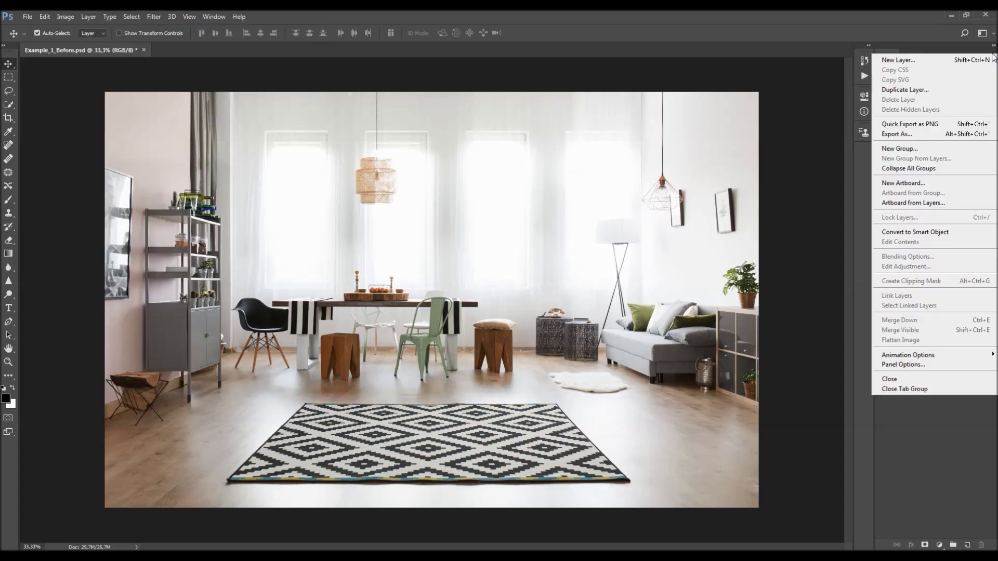
left_click(917, 366)
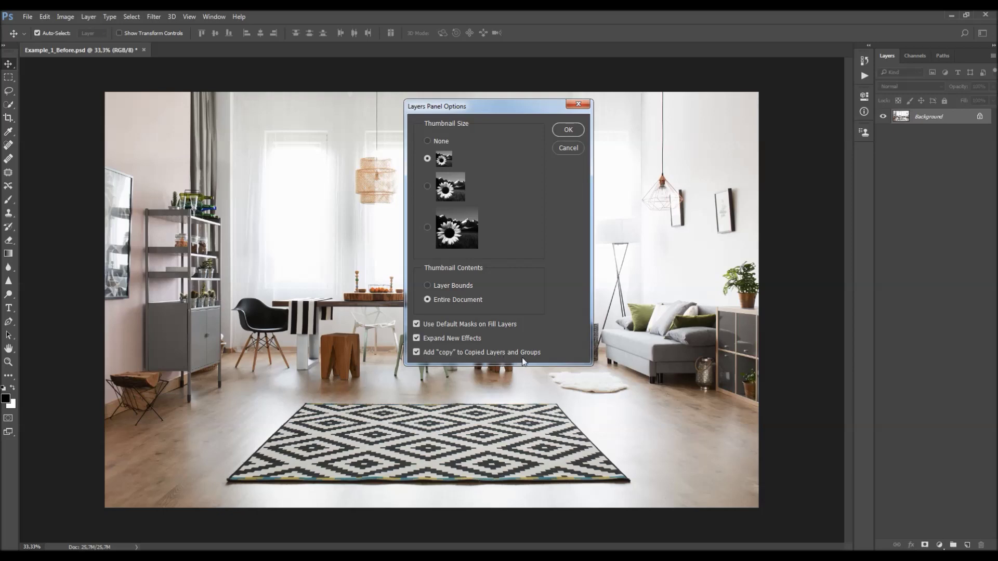
left_click(579, 105)
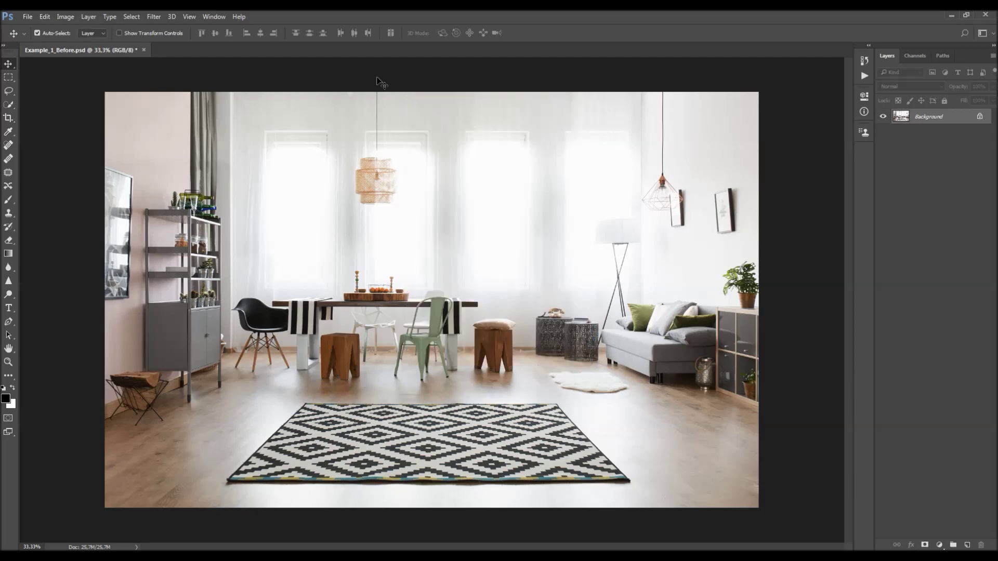
Check the photo's color mode and bit depth, and view its image size in pixels.
left_click(66, 17)
mouse_move(70, 28)
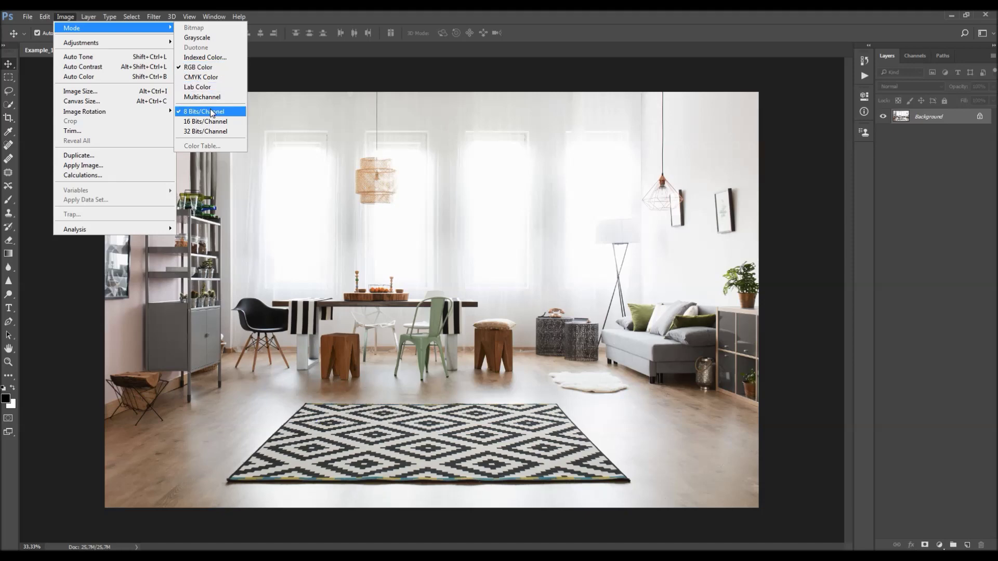
left_click(104, 95)
left_click(603, 200)
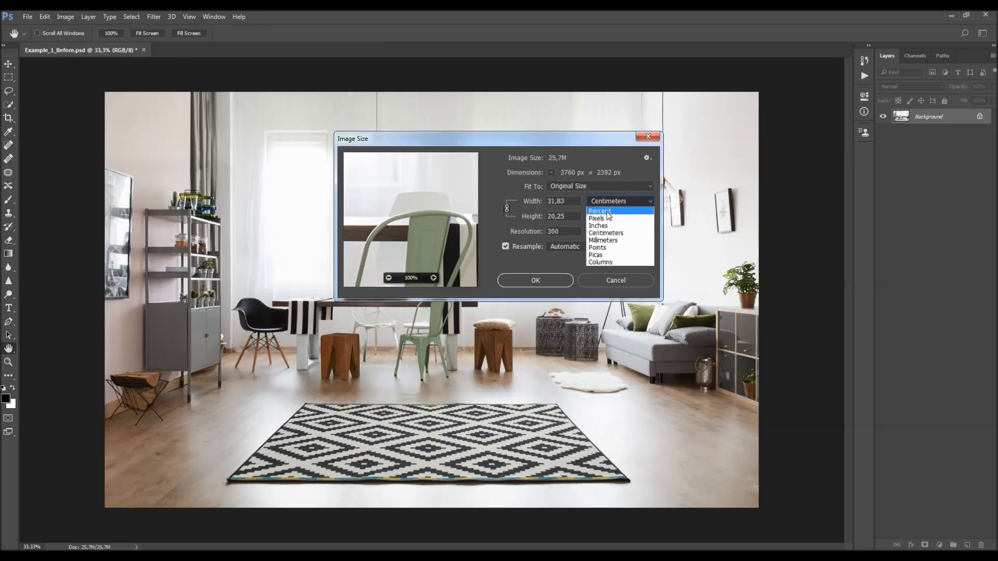
left_click(606, 216)
left_click(603, 201)
left_click(601, 205)
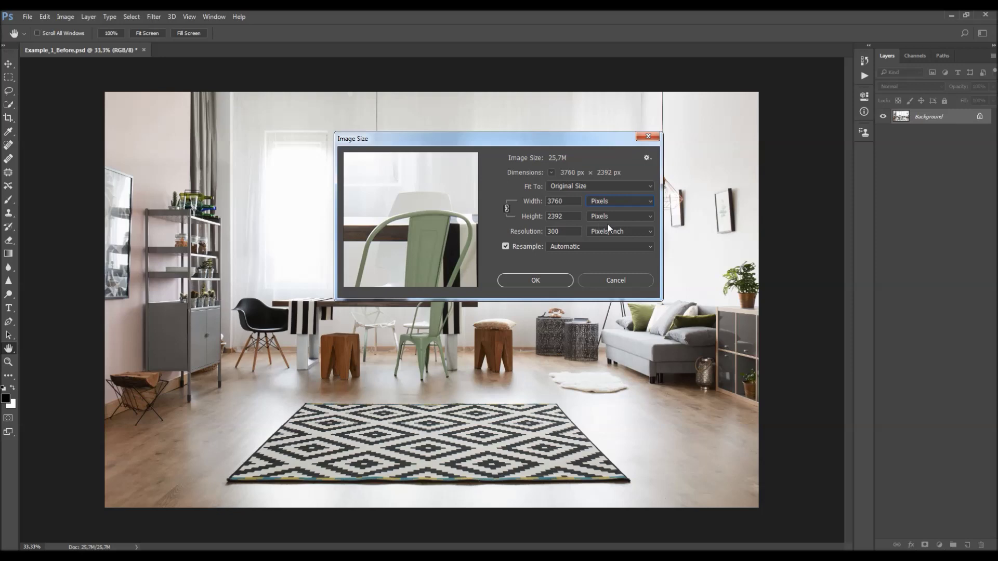
left_click(648, 136)
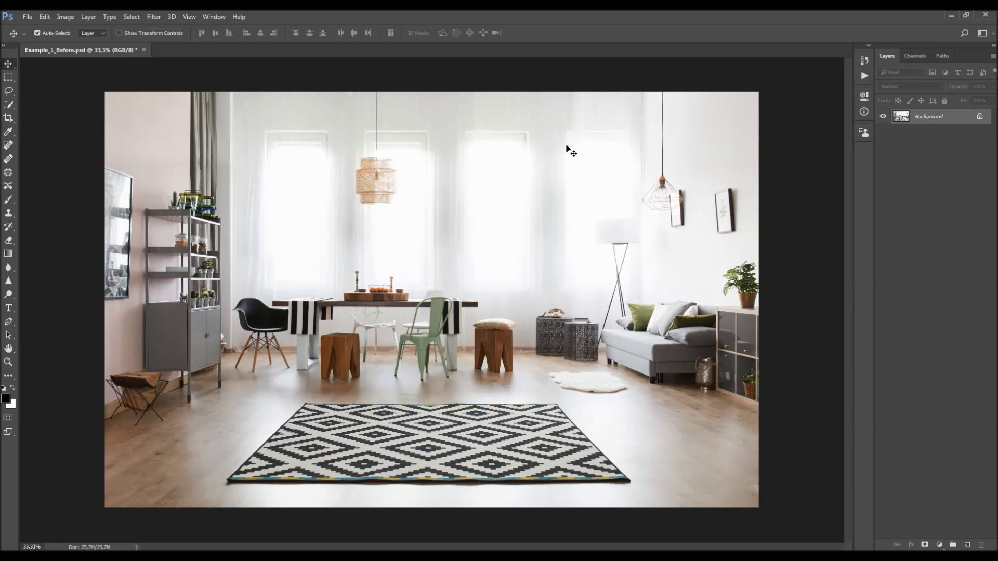
Load the Pencil Sketch action file from the CS6 and CC versions folder of Pencil Sketch Photoshop Action.
left_click(214, 16)
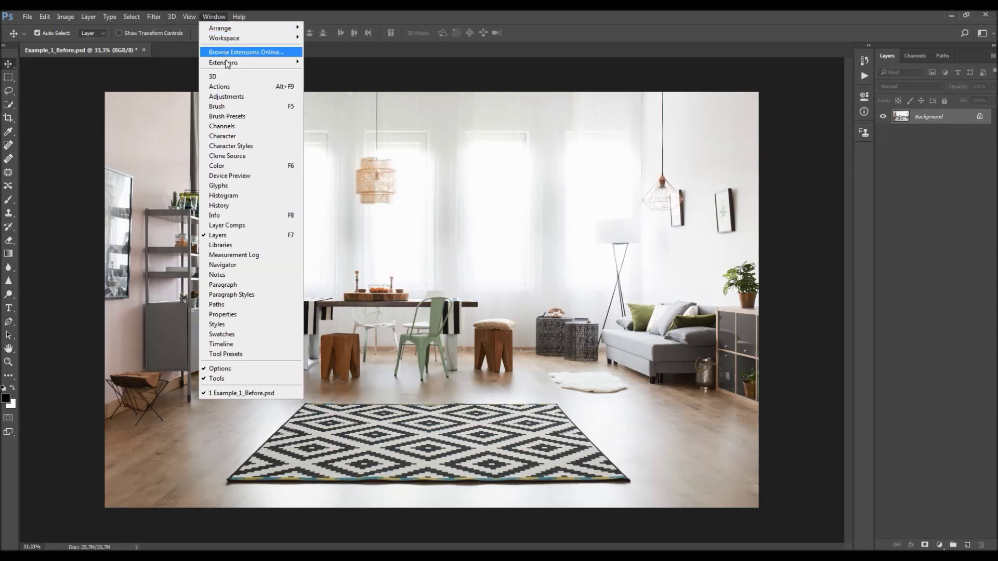
left_click(234, 83)
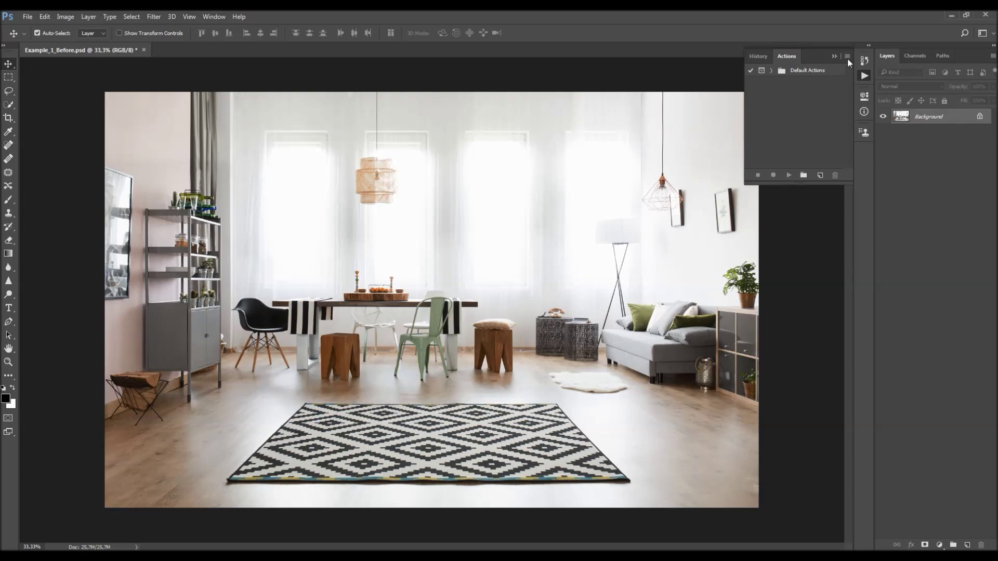
left_click(848, 56)
left_click(867, 250)
left_click(167, 121)
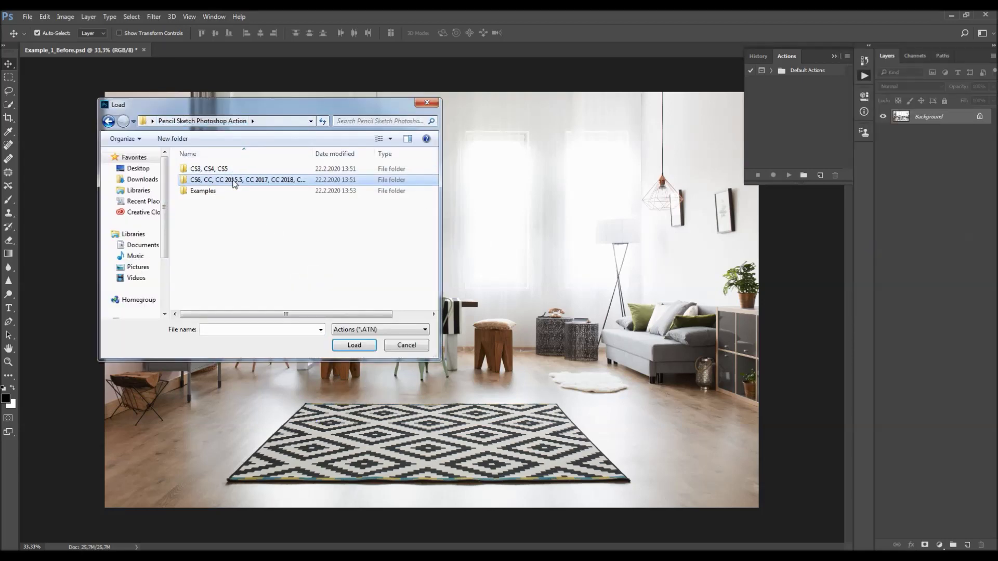
double_click(229, 180)
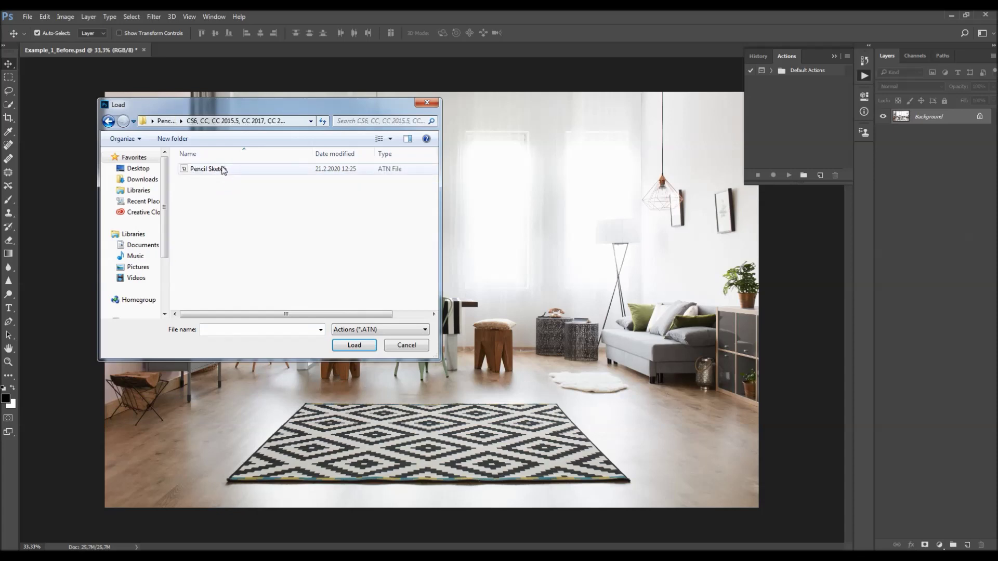
left_click(223, 169)
left_click(354, 345)
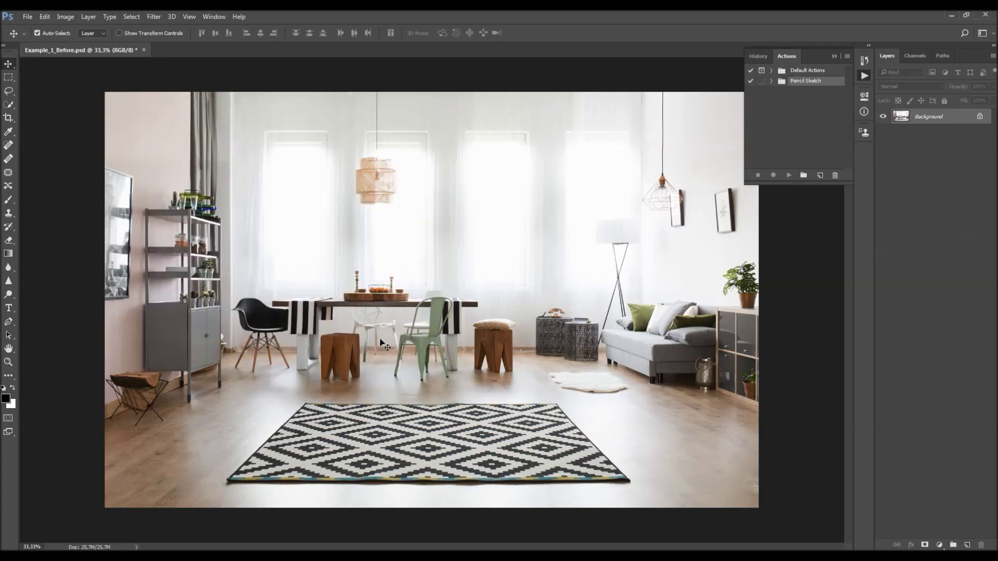
Play the Pencil Sketch action on the photo, and collapse its action set and the Actions panel.
left_click(772, 82)
left_click(790, 92)
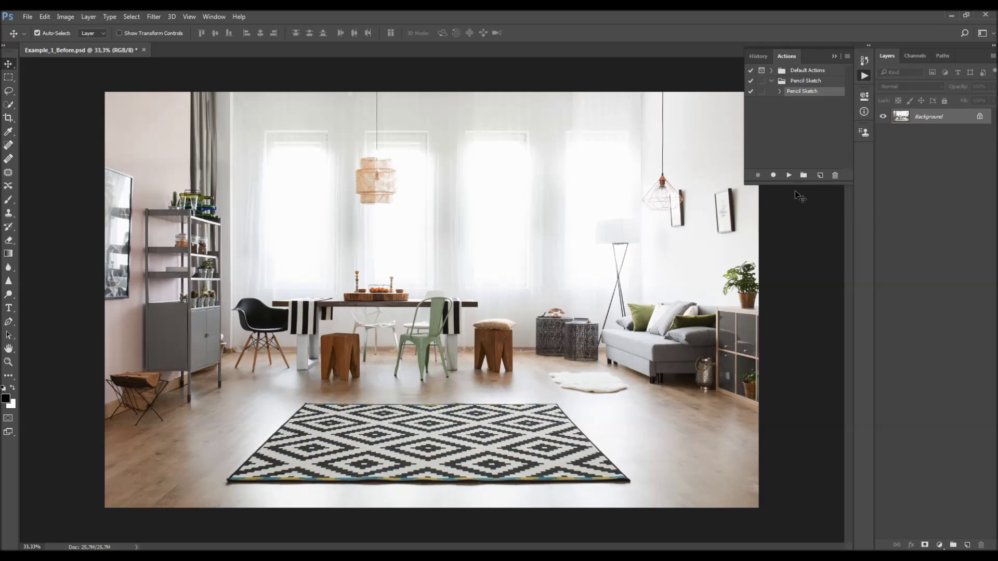
left_click(789, 175)
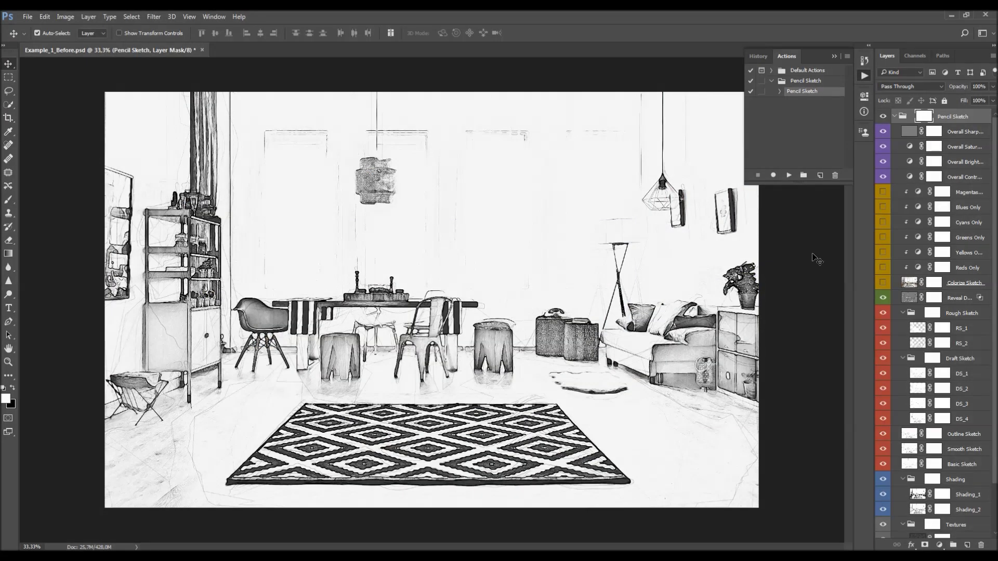
left_click(771, 81)
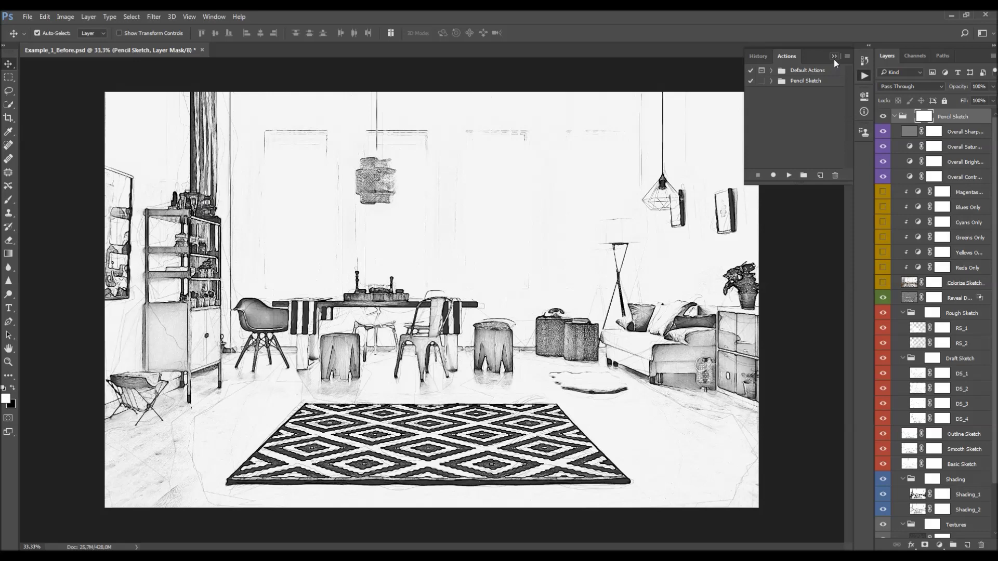
left_click(834, 56)
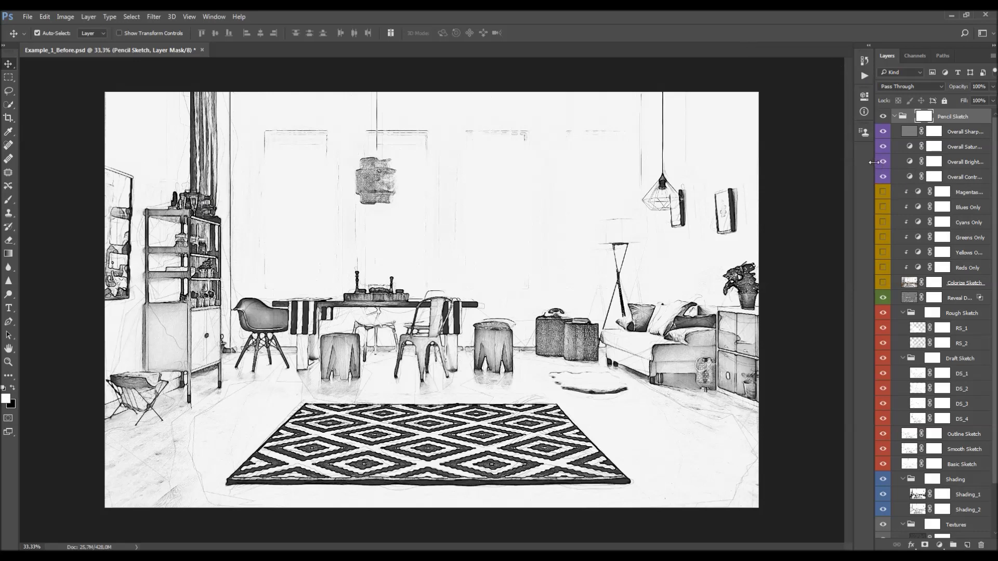
Widen the layer list to show full layer names, and collapse all subgroups inside the Pencil Sketch group.
left_click_drag(873, 162, 851, 162)
scroll(933, 170, "down", 1)
scroll(918, 174, "up", 1)
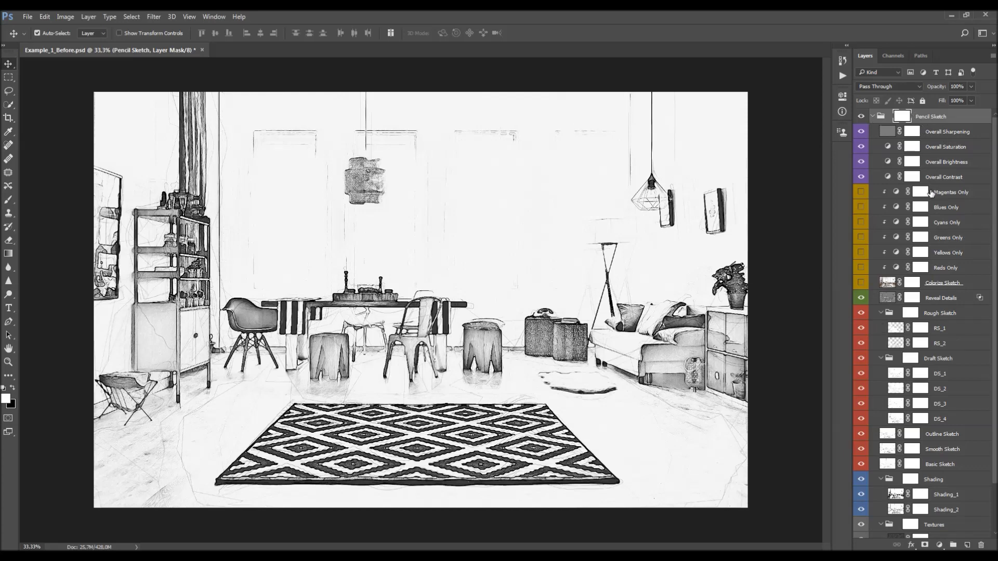
left_click_drag(928, 193, 941, 165)
left_click(874, 117)
left_click(874, 117, "ctrl")
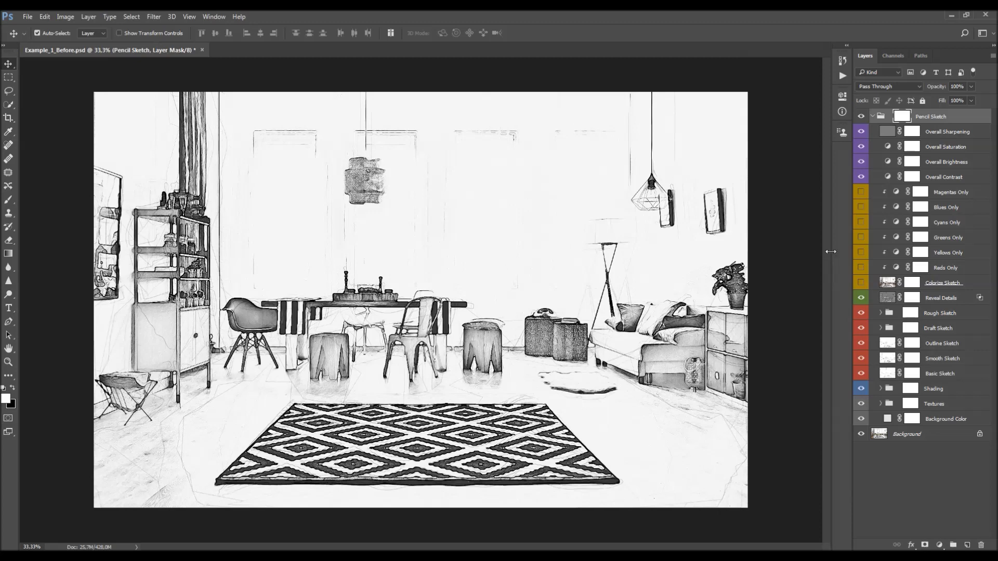
Hide all layers and subgroups inside the Pencil Sketch group, and show only its Background Color layer.
left_click_drag(861, 132, 862, 415)
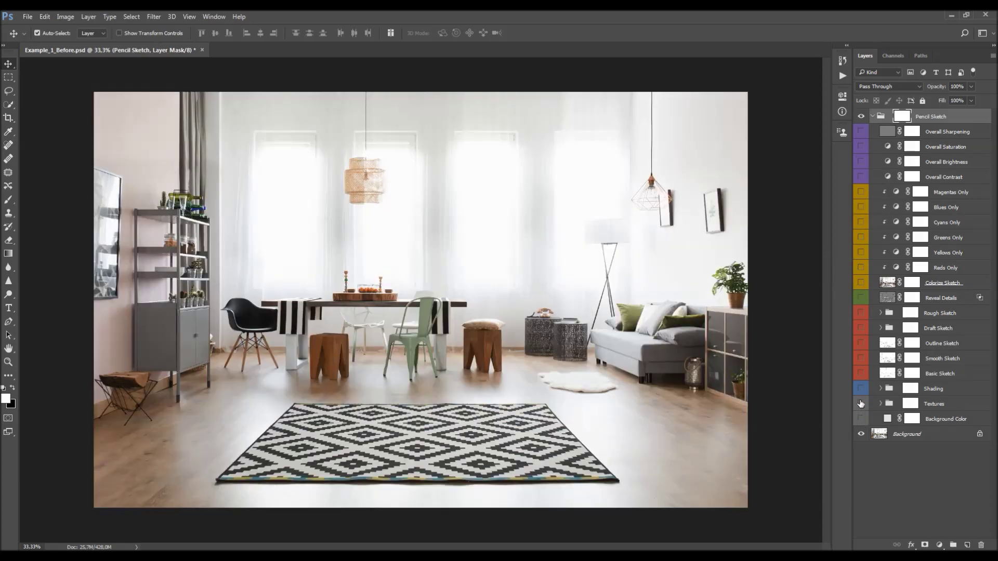
left_click(936, 438)
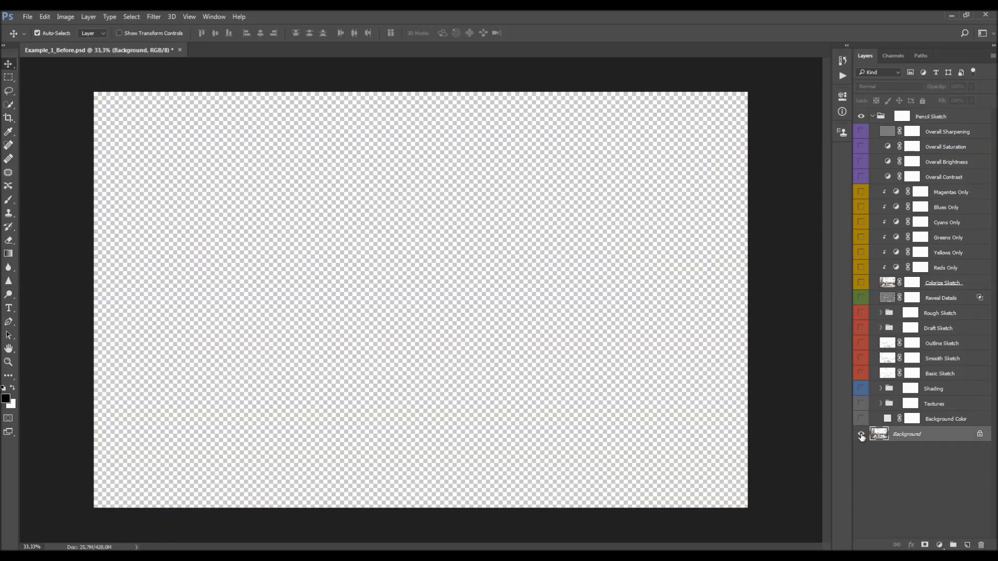
left_click(861, 434)
left_click(862, 419)
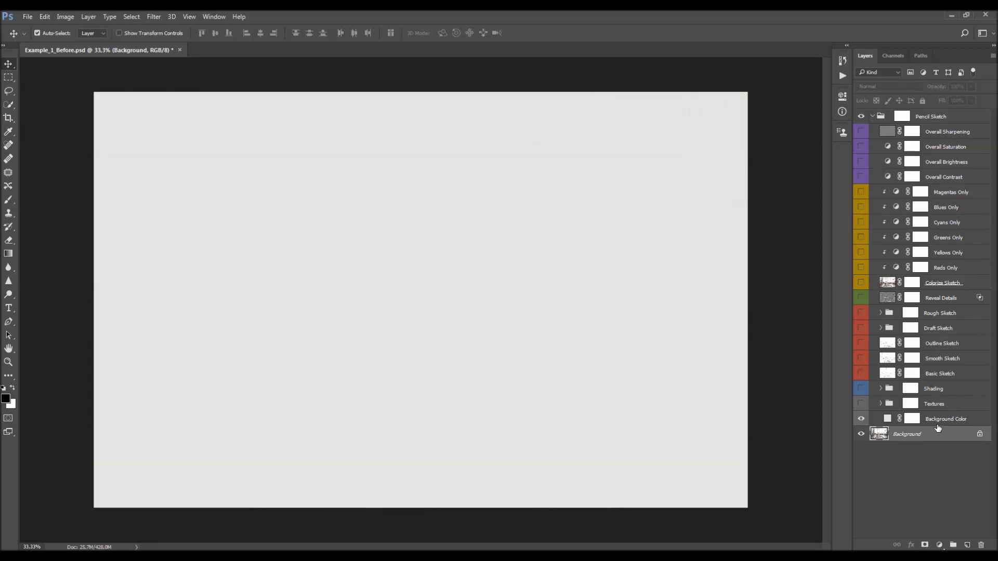
Try a different fill color for the Background Color layer.
left_click(933, 422)
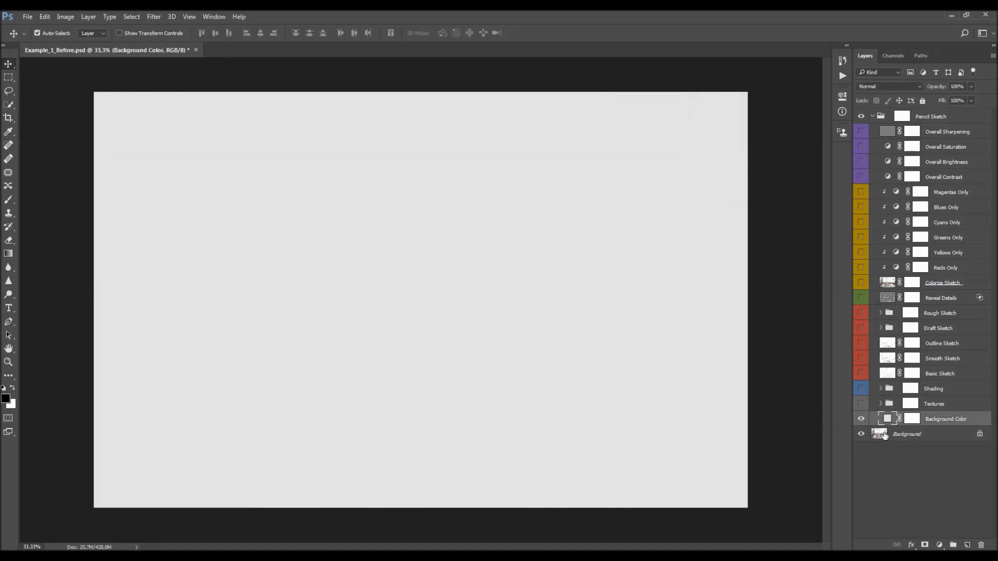
double_click(887, 420)
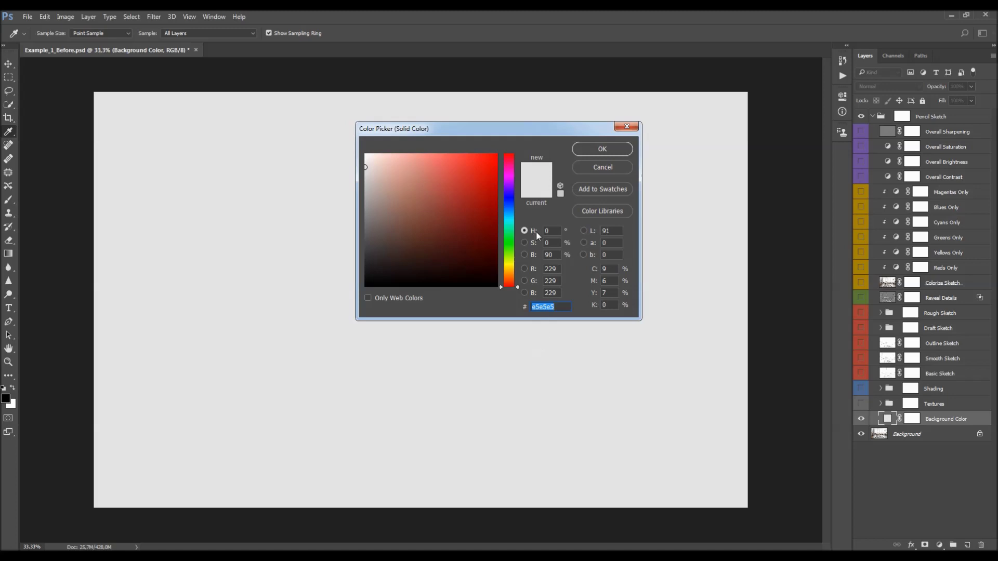
left_click_drag(447, 129, 627, 170)
left_click_drag(688, 223, 687, 312)
left_click(666, 204)
left_click(782, 209)
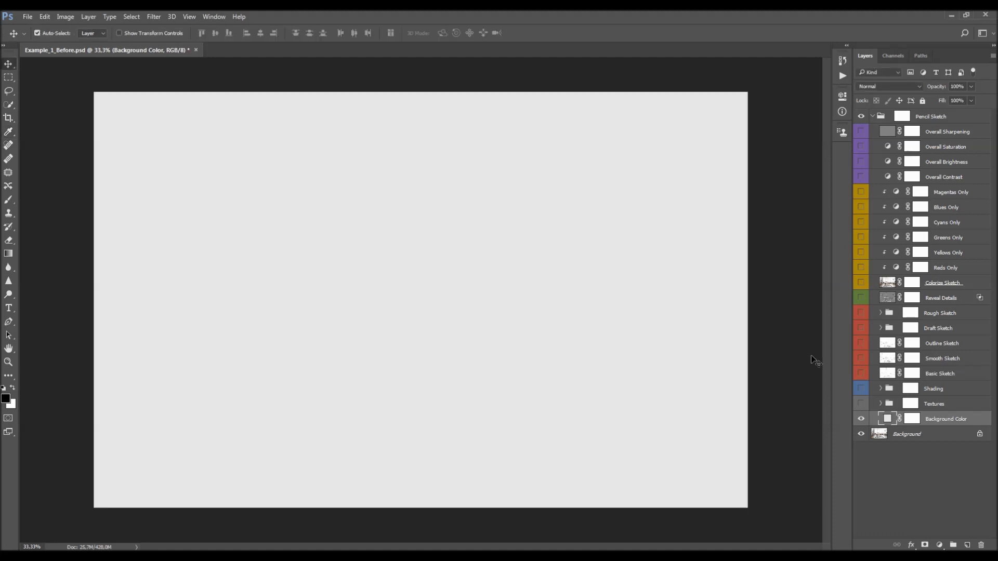
Show the Textures and Shading groups.
left_click(863, 404)
left_click(861, 389)
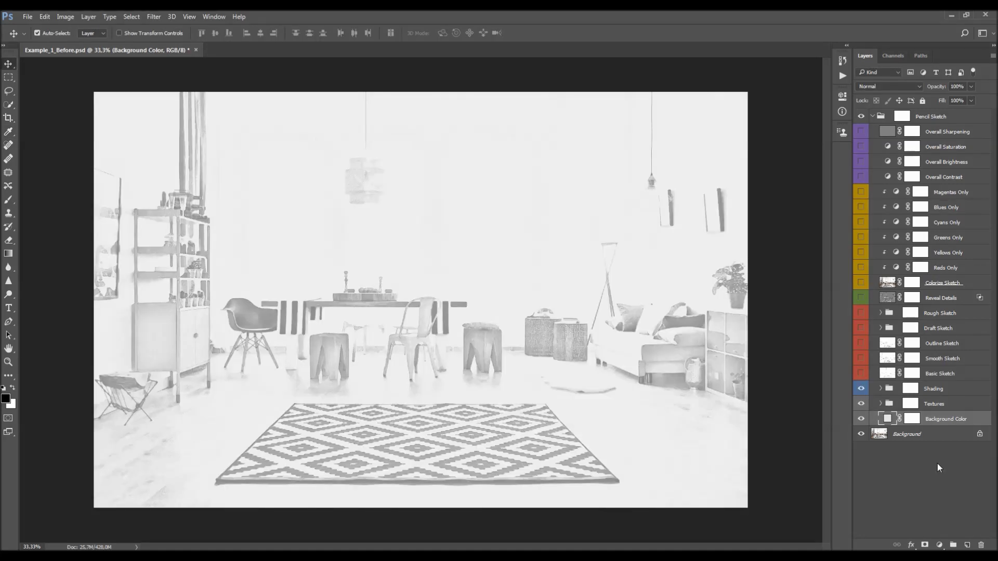
Compare the image with and without the Textures group, and select the Noise layer inside it.
left_click(943, 407)
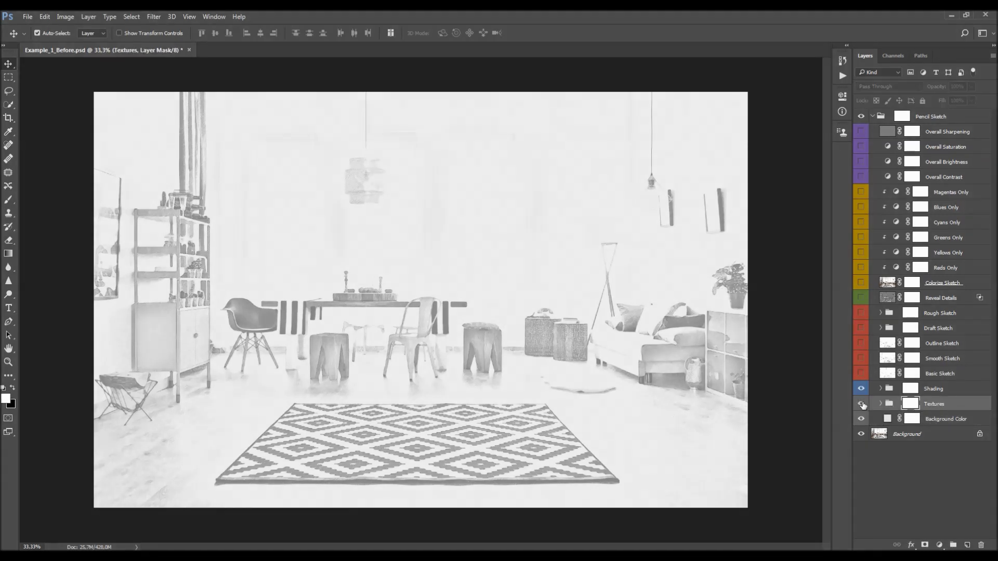
left_click(861, 404)
left_click(880, 404)
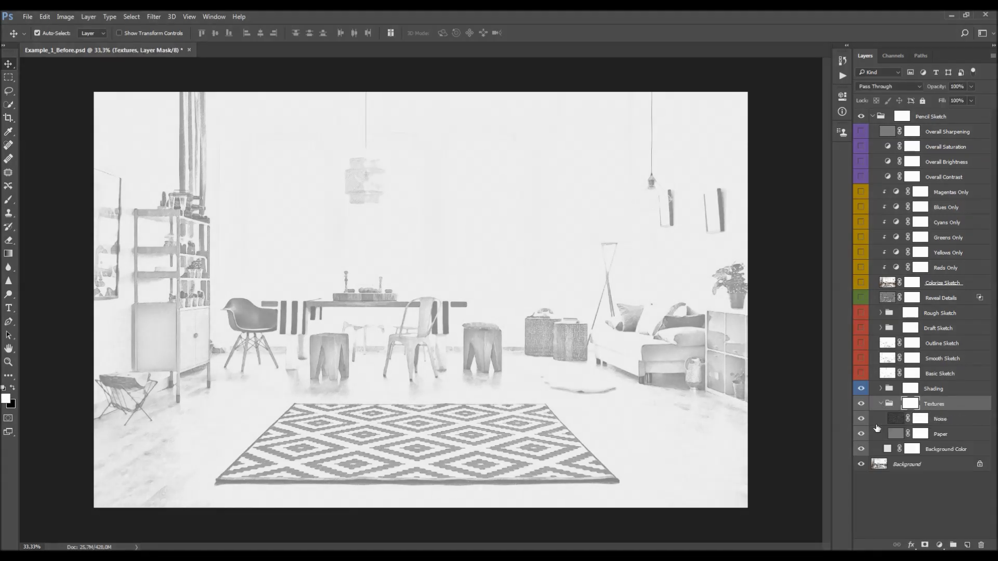
left_click(945, 423)
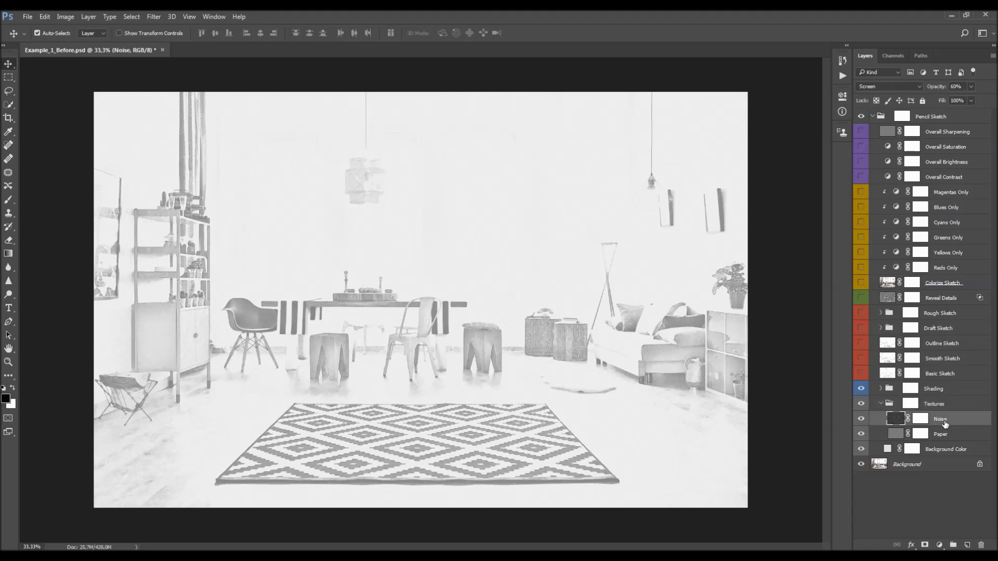
Select the Paper layer, zoom in to 100% around the stools, and compare the image with and without this layer.
left_click(943, 434)
key("z")
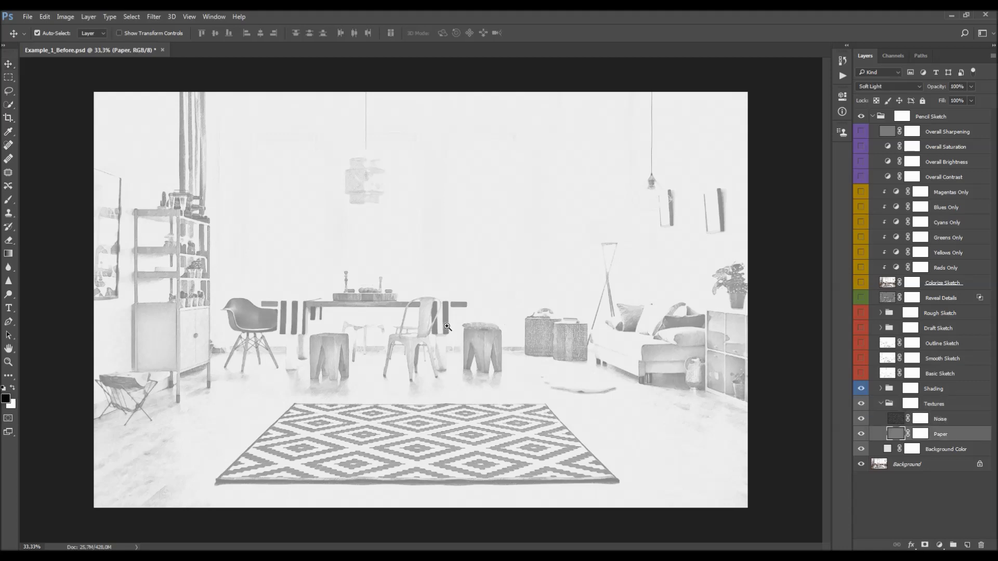
left_click(444, 326)
left_click(526, 380)
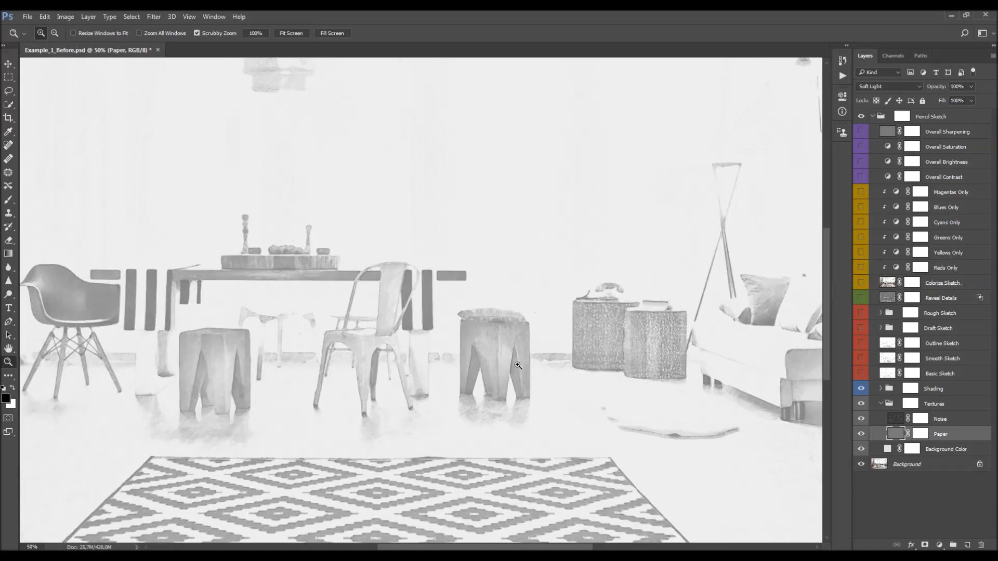
left_click(527, 380)
key("v")
left_click(862, 435)
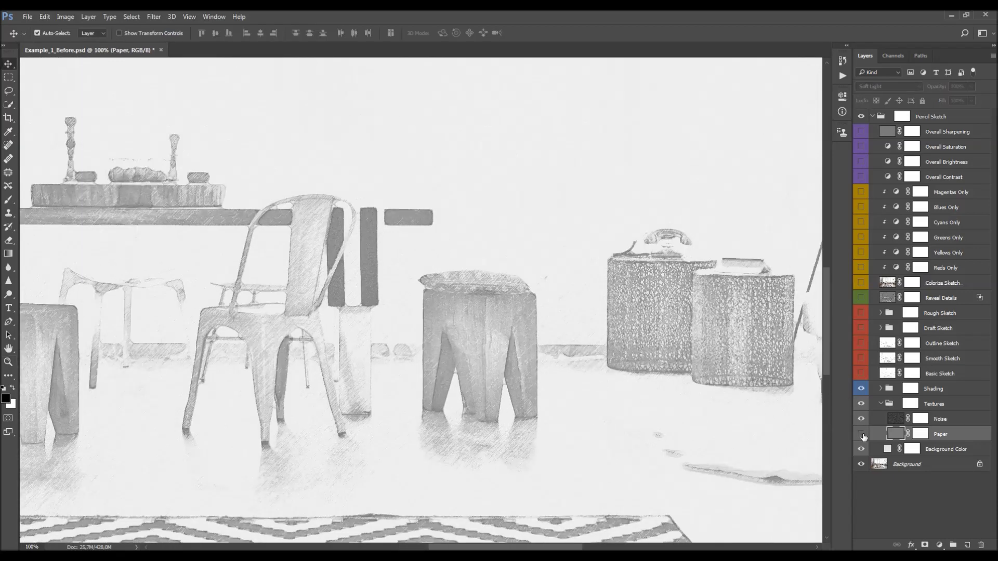
left_click(862, 434)
left_click(862, 434)
left_click(862, 435)
Try changing the Paper layer's opacity, return it to 100%, and compare the wall area with and without the layer.
left_click_drag(938, 89, 996, 180)
key("Return")
key("space")
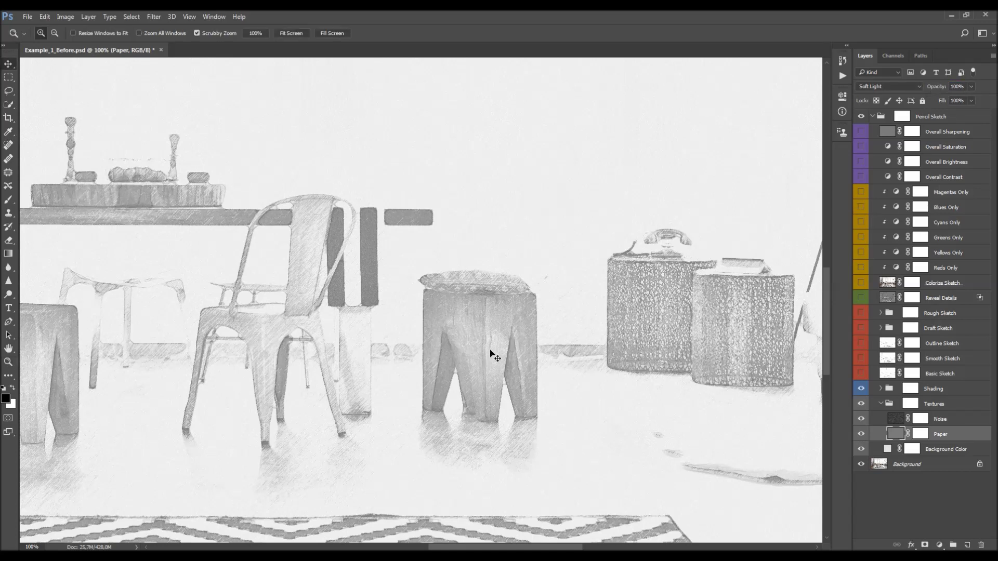
scroll(631, 210, "up", 5)
left_click(861, 434)
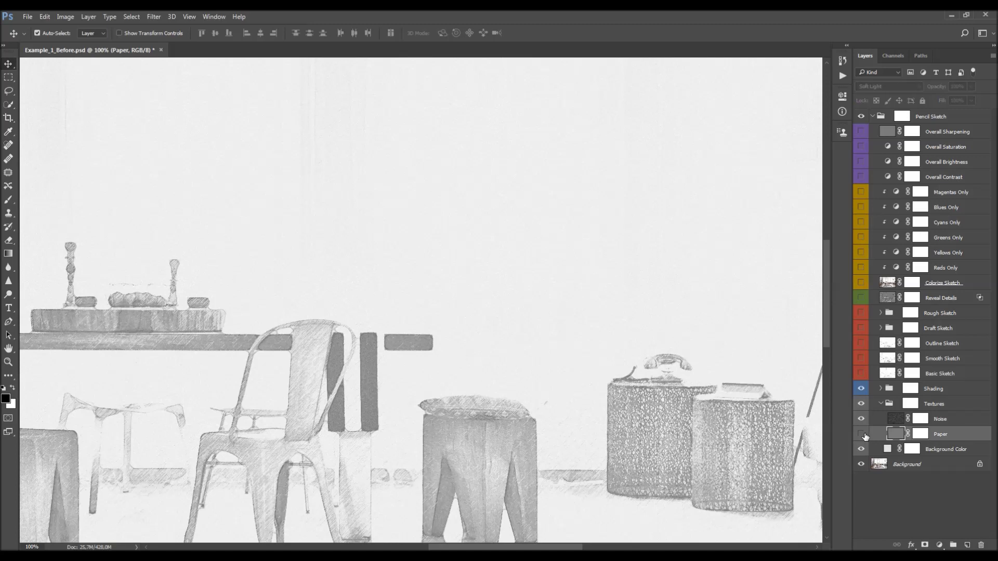
left_click(861, 434)
scroll(780, 415, "down", 5)
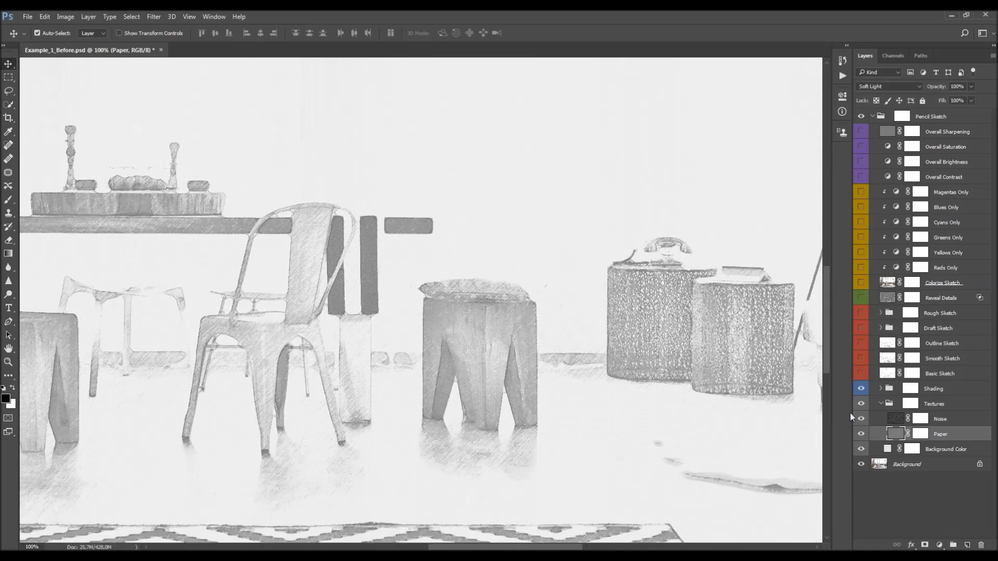
Compare the image with and without the Noise layer, and try an opacity of 100% on it.
left_click(921, 419)
left_click(862, 419)
left_click(862, 419)
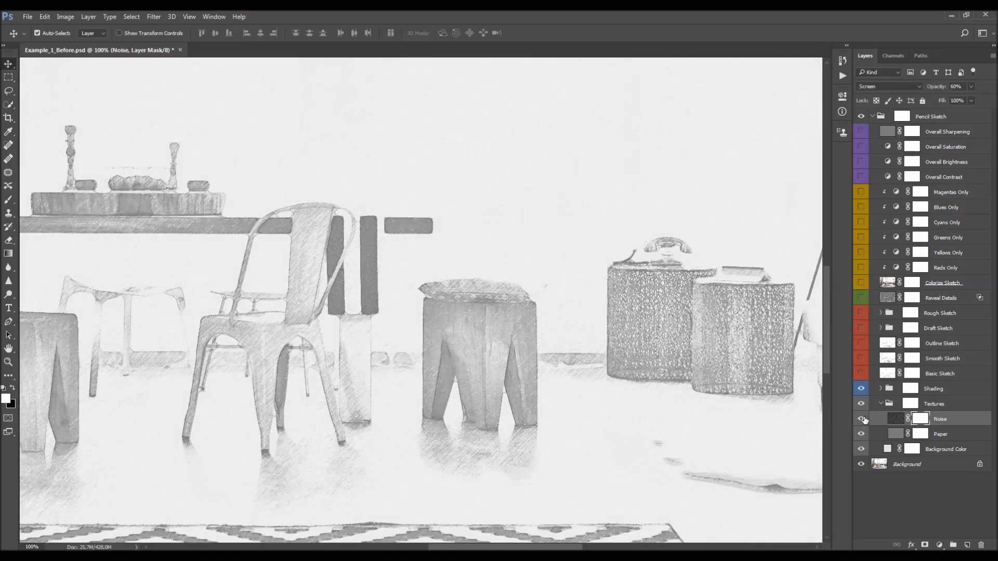
left_click(939, 86)
type("100")
key("Return")
left_click_drag(947, 100, 980, 106)
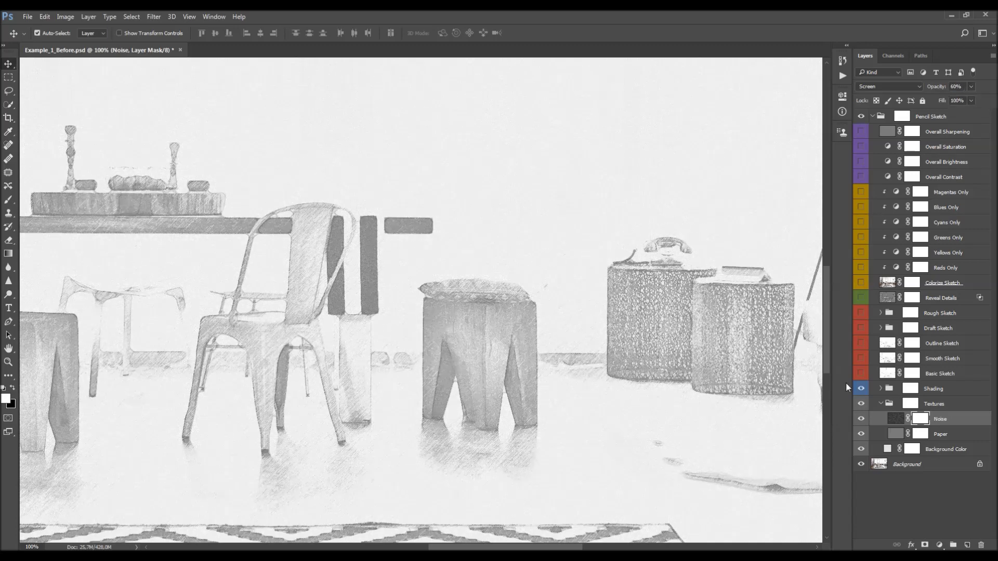
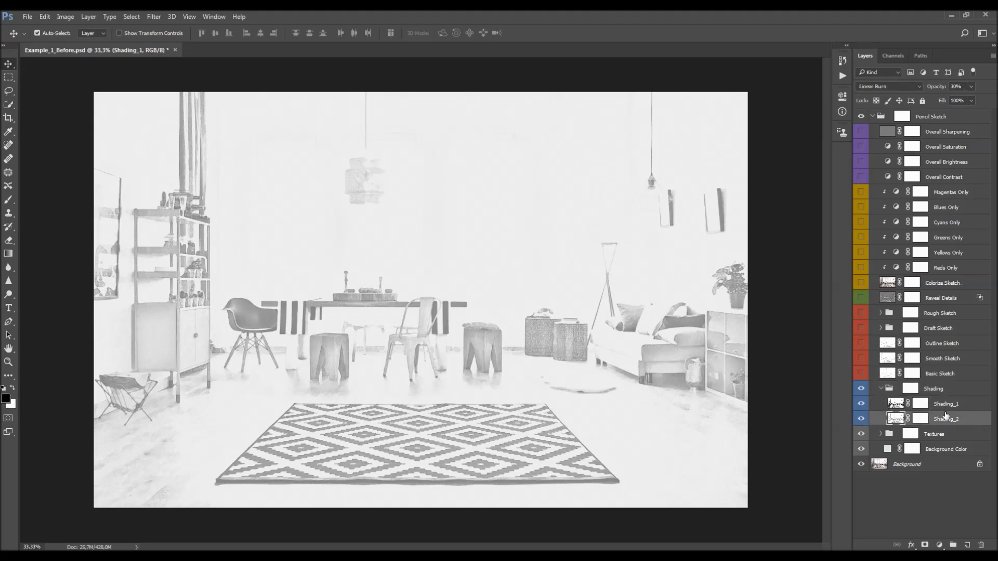
Select the Shading_1 layer and compare the image with and without Shading_2.
left_click(945, 405)
left_click(862, 419)
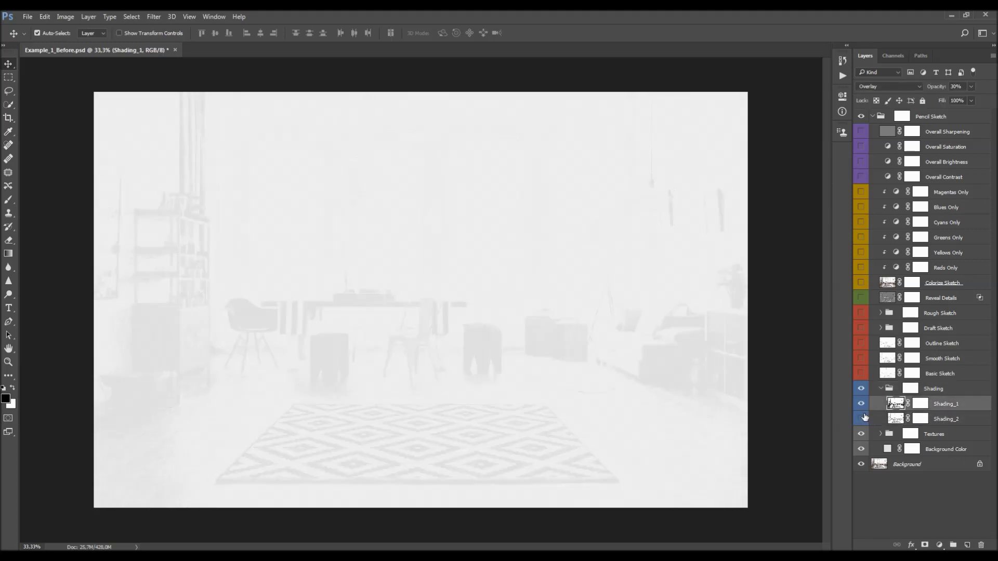
left_click(861, 418)
Try 100% opacity on the Shading_1 layer, and settle on 36%.
key("ctrl+plus")
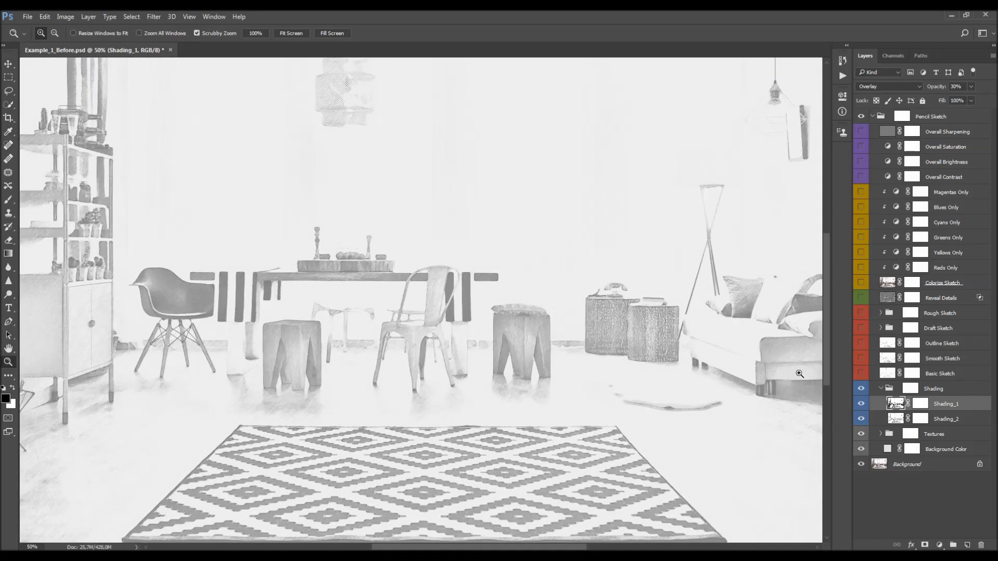
left_click(938, 87)
type("100")
key("Return")
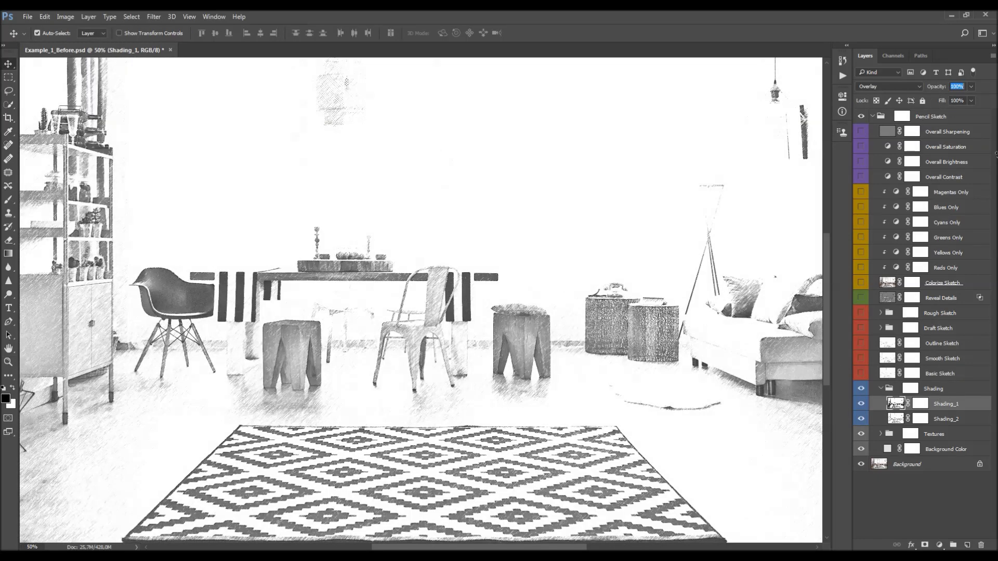
type("39")
key("Return")
key("Up")
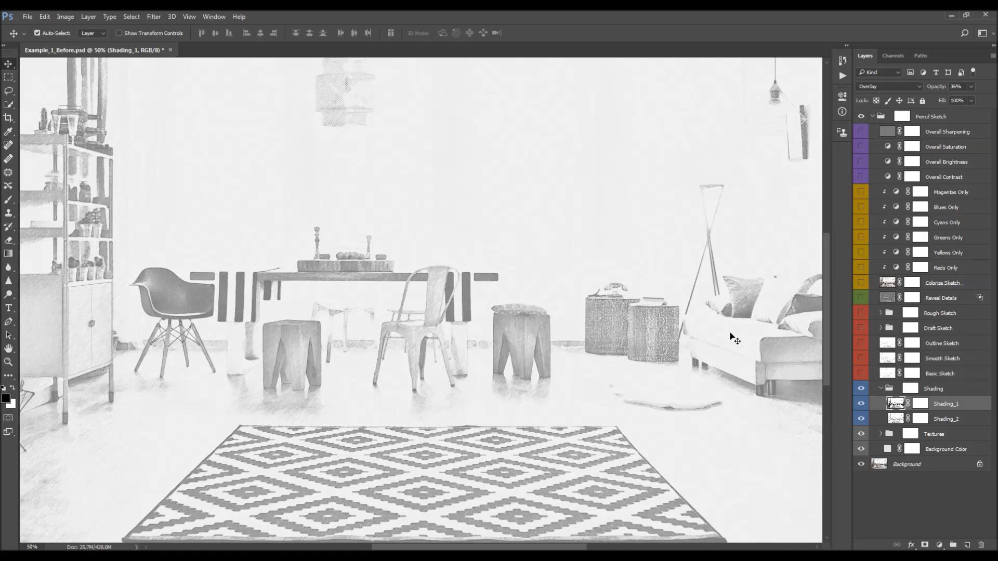
Try 0% and 100% opacity on the Shading_2 layer, and settle on 51%.
left_click(933, 419)
left_click(937, 88)
type("0")
key("Return")
type("100")
key("Return")
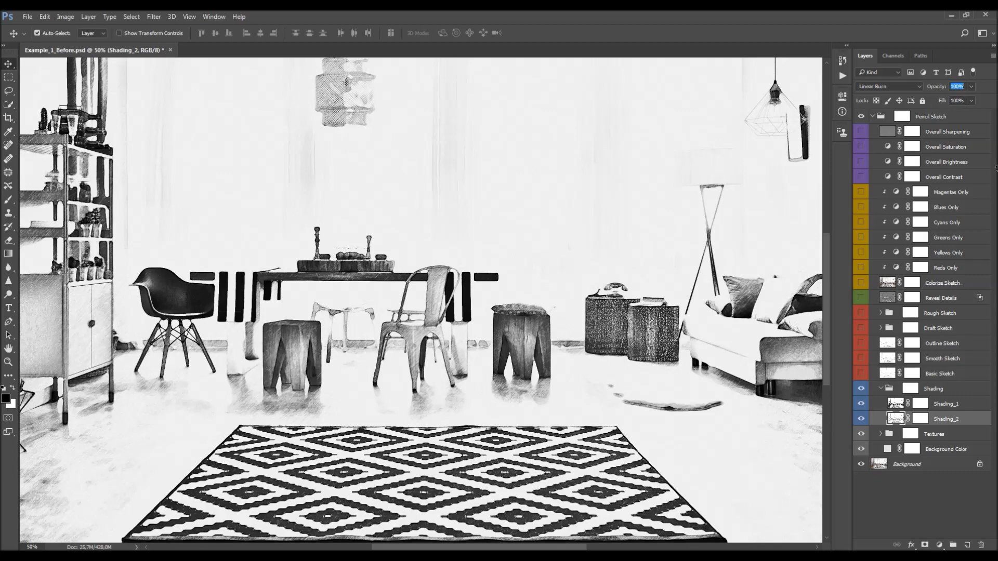
type("0")
key("Return")
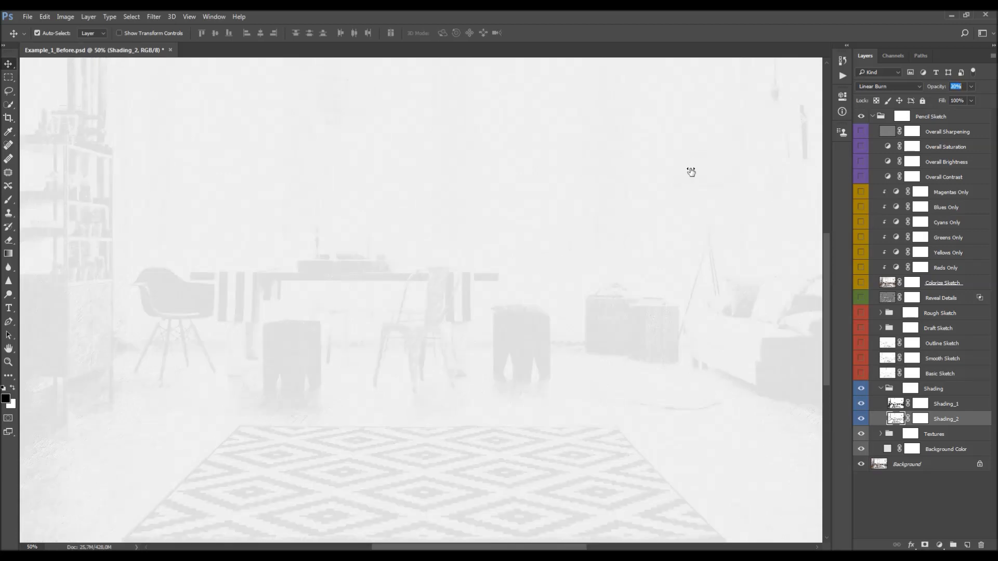
type("47")
key("Return")
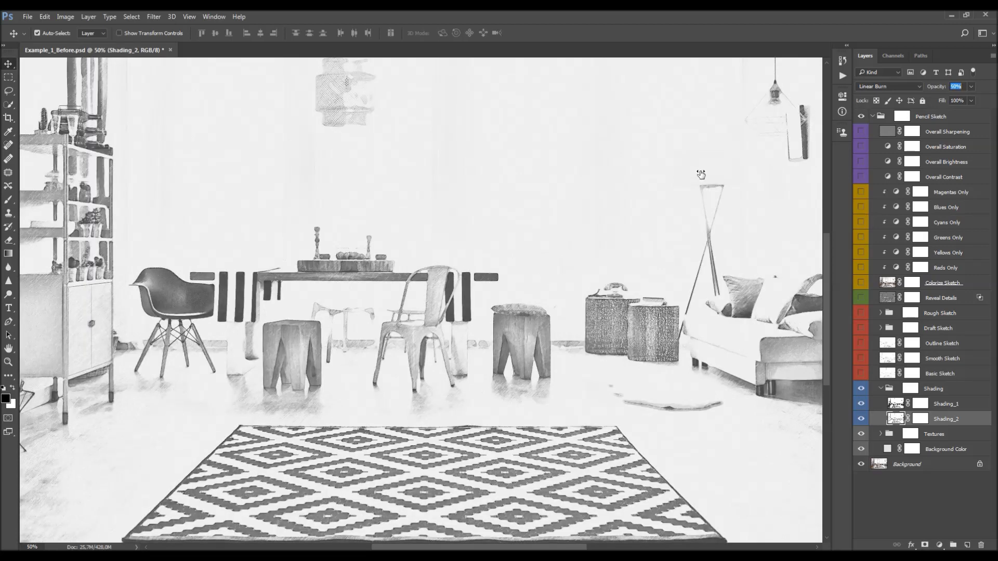
left_click(248, 388)
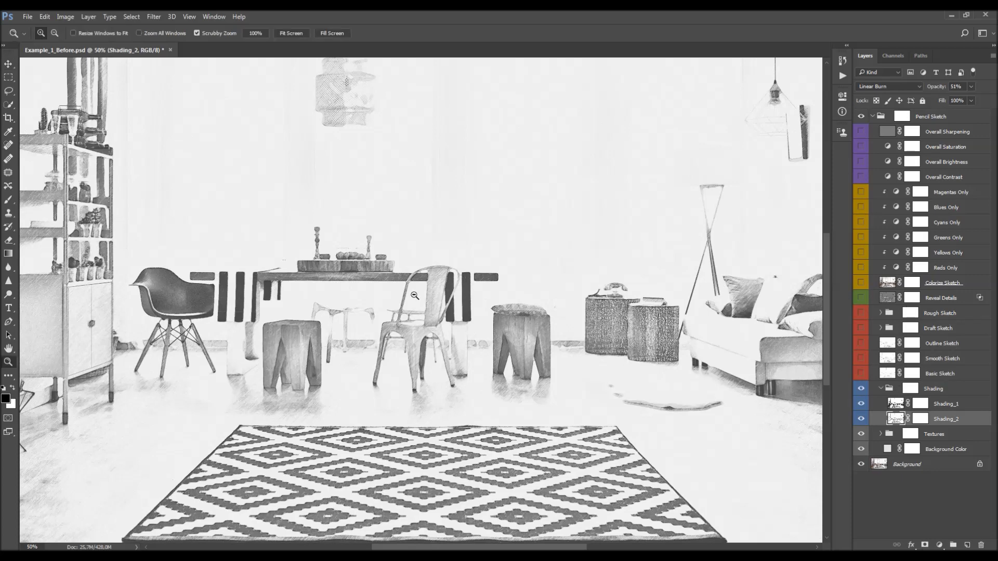
Collapse the Shading group, and select and show the Basic Sketch layer.
key("ctrl+minus")
left_click(882, 389)
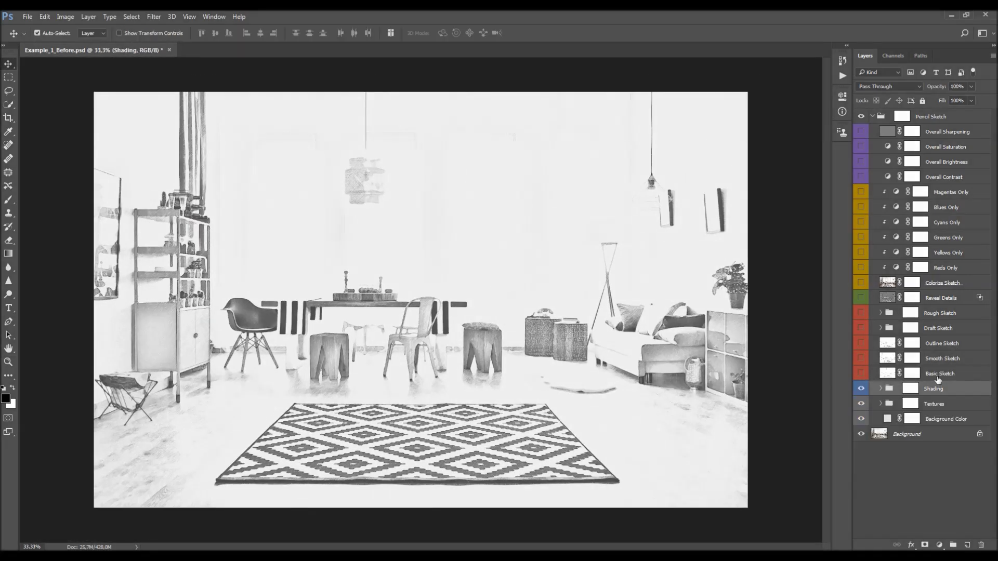
left_click(938, 373)
left_click(861, 374)
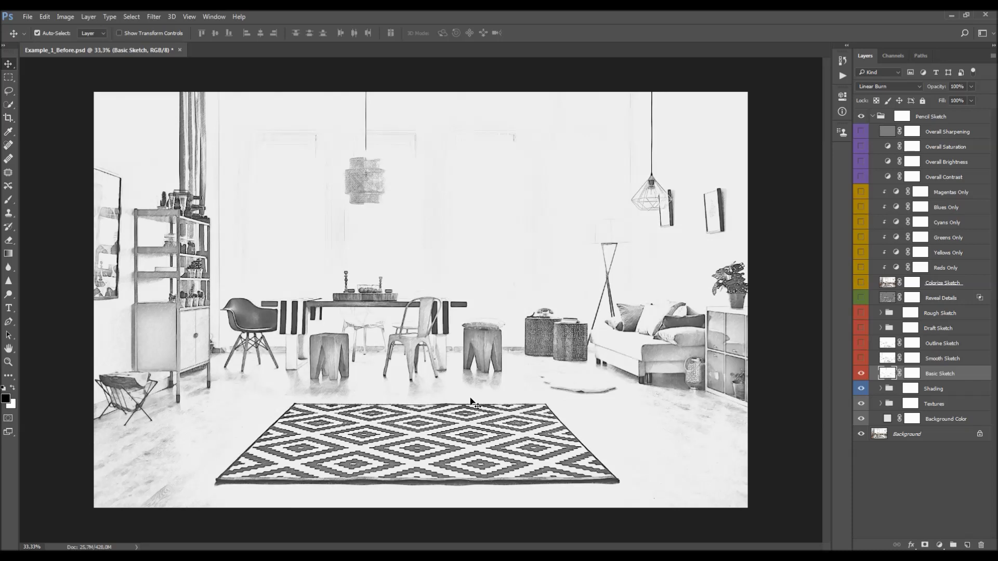
key("ctrl+plus")
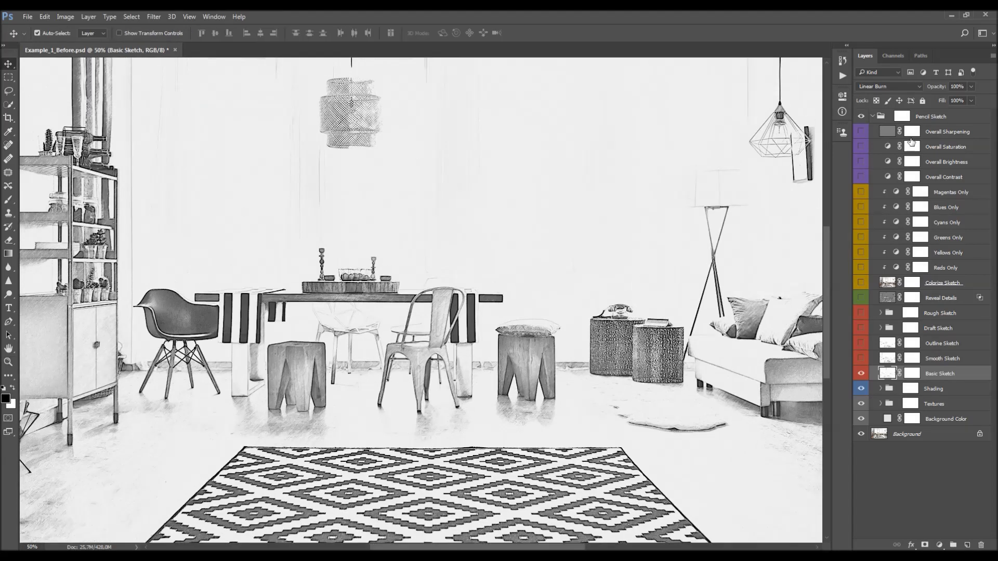
Try a lower opacity on the Basic Sketch layer, restore 100%, and compare the image with and without it.
mouse_move(941, 89)
left_mouse_down()
mouse_move(910, 89)
mouse_move(941, 90)
left_mouse_up()
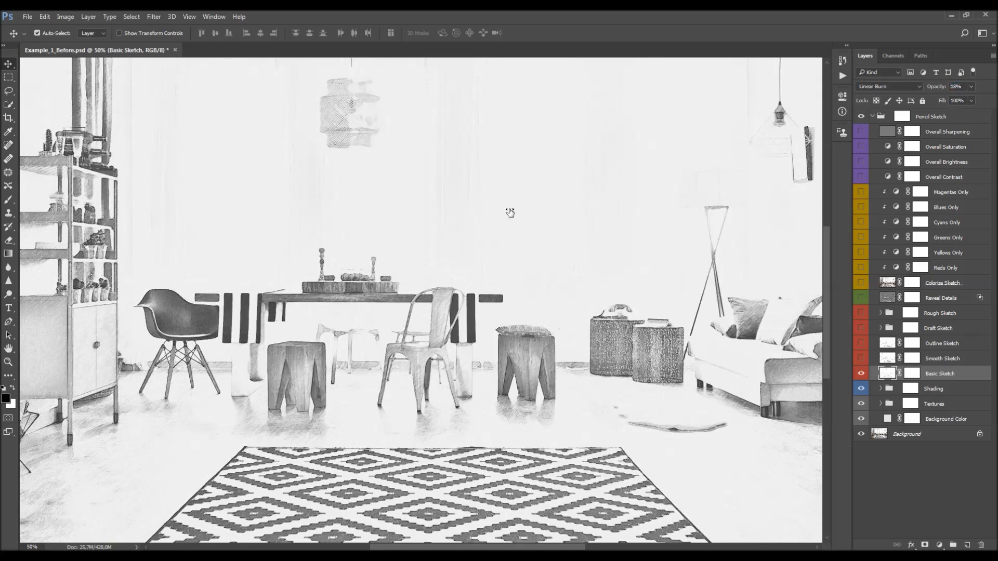
key("Return")
left_click(862, 374)
left_click(862, 374)
left_click(861, 374)
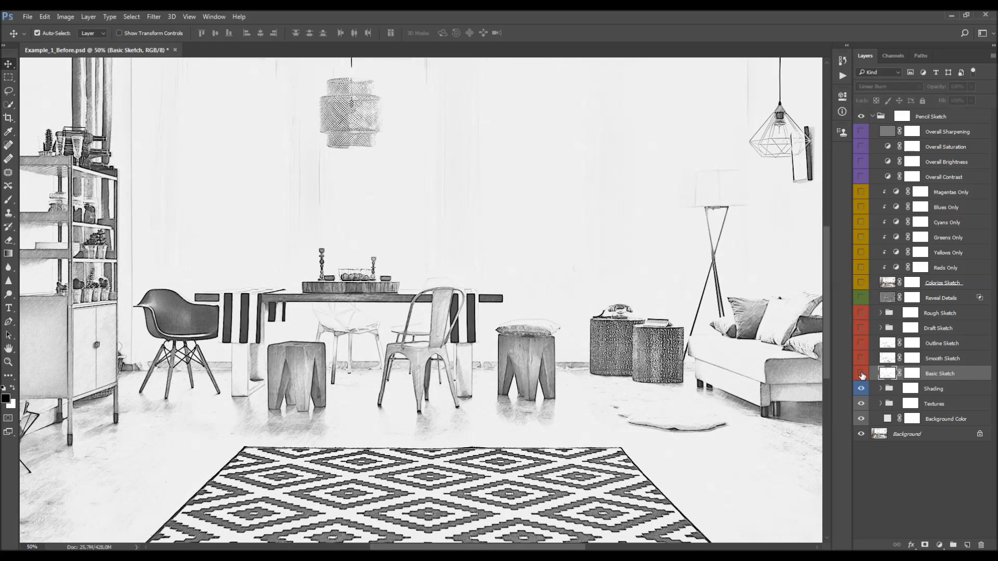
left_click(861, 374)
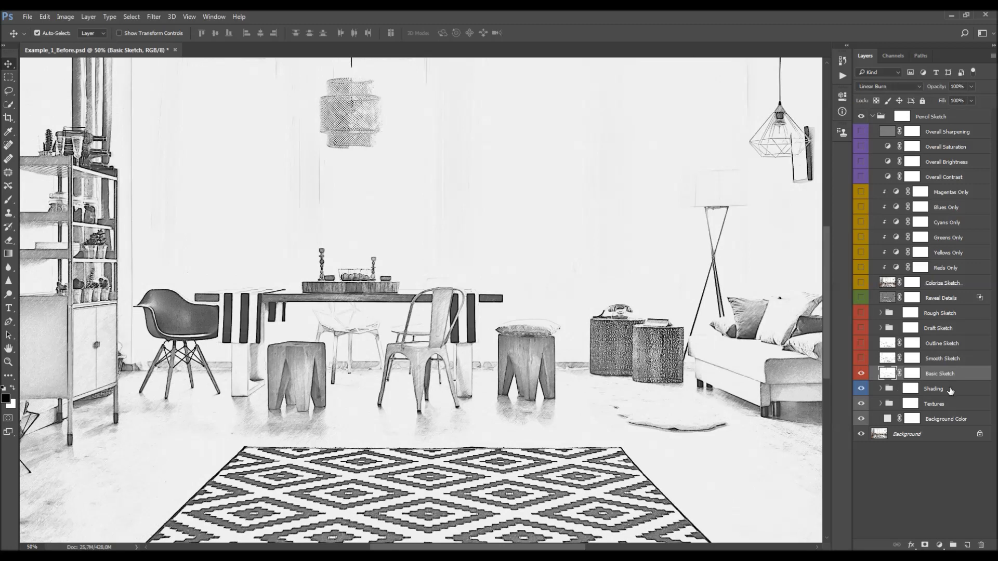
Show the Smooth Sketch layer, set its opacity to 29%, and compare the image with and without it.
left_click(939, 360)
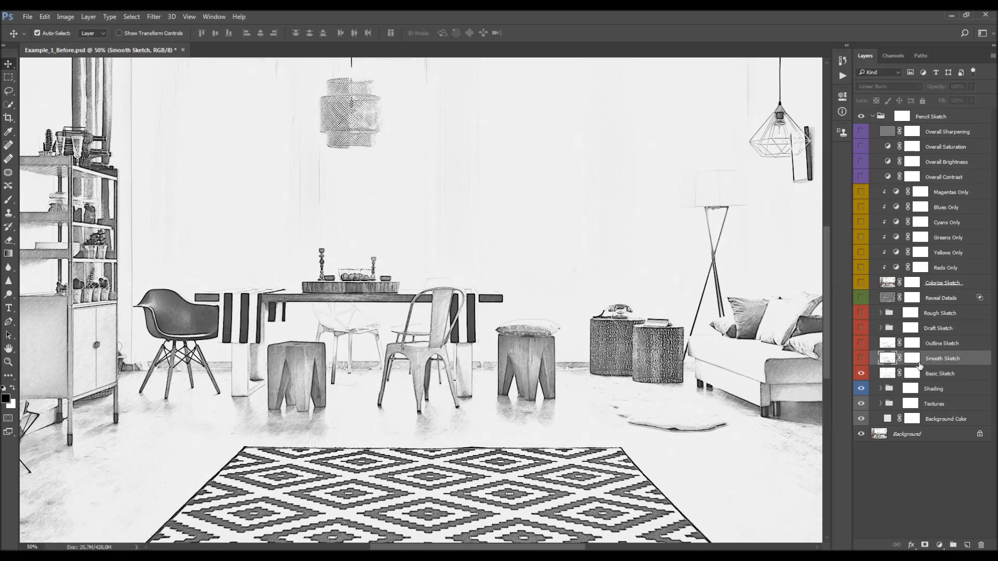
left_click(862, 358)
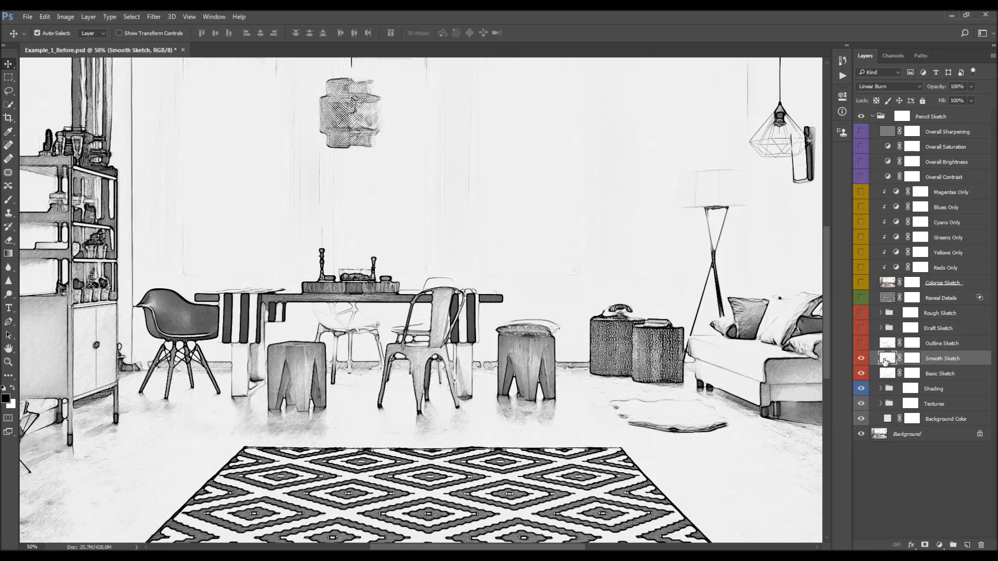
left_click(942, 89)
type("16")
key("Return")
type("29")
left_click(861, 359)
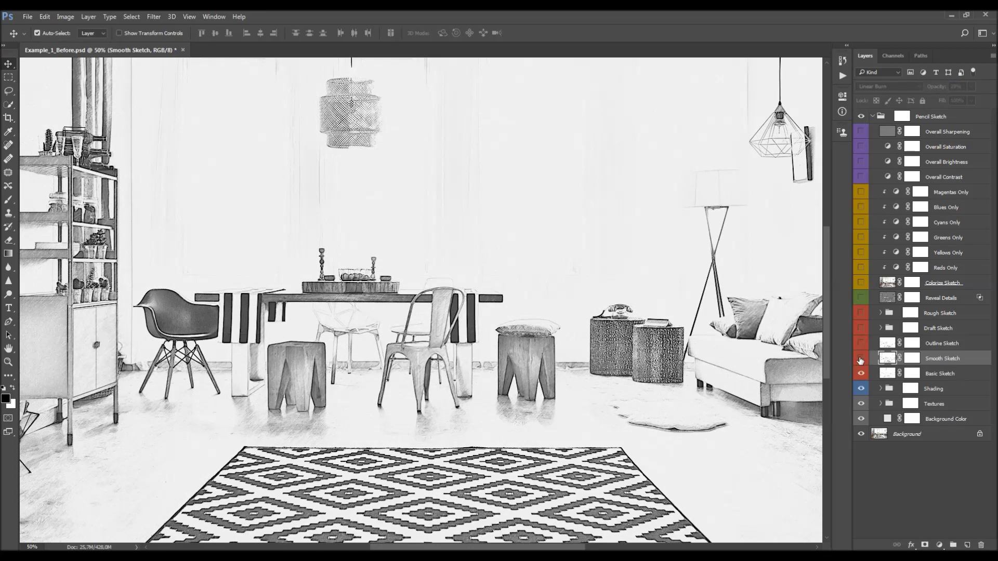
Show the Outline Sketch layer, try 0% opacity on it, and set it back to 100%.
left_click(946, 344)
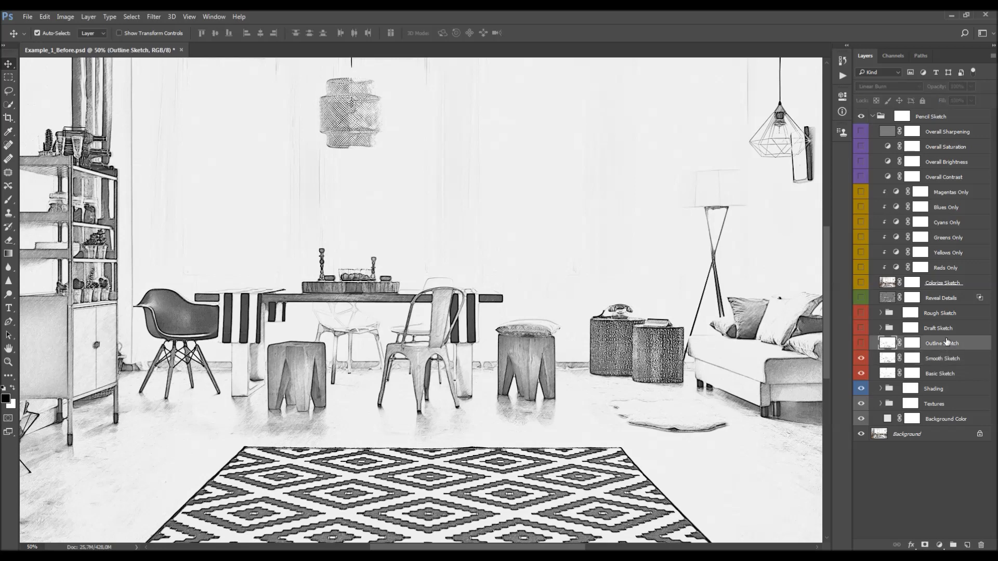
left_click(862, 344)
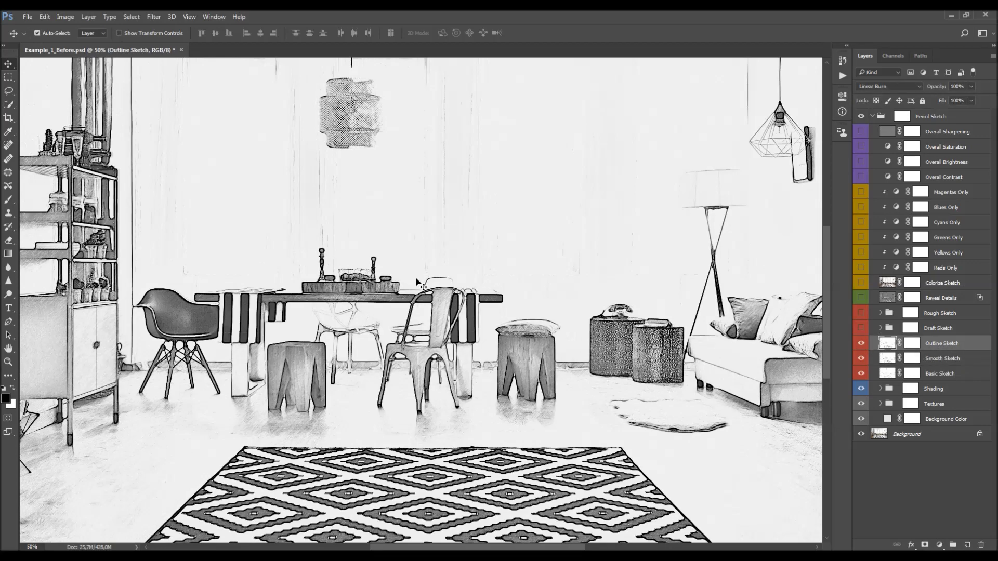
left_click(957, 87)
type("0")
key("Return")
type("100")
key("Return")
Go through the layer masks of Outline Sketch, Smooth Sketch and Basic Sketch, ending on the Smooth Sketch mask.
left_click(914, 344)
left_click(913, 360)
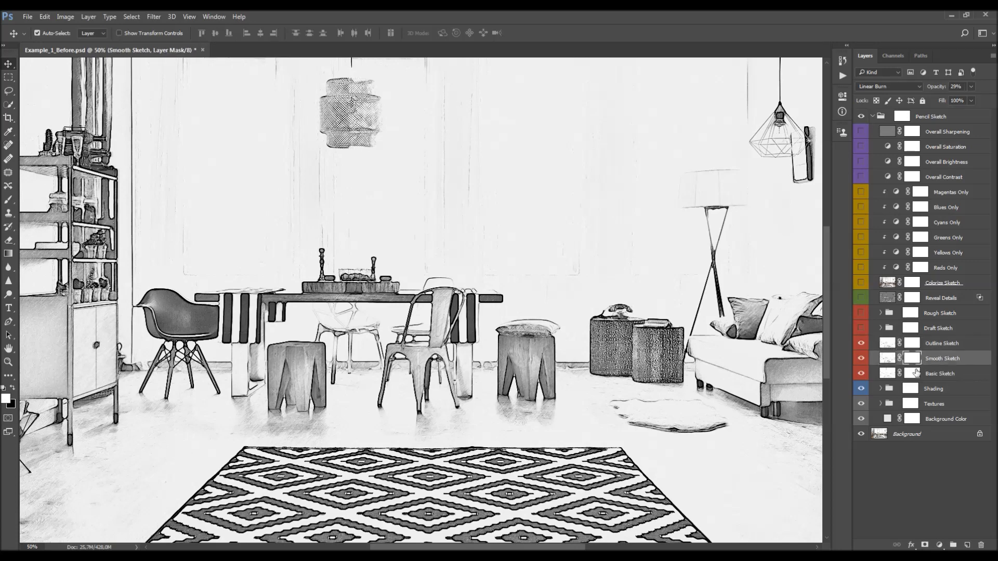
left_click(914, 374)
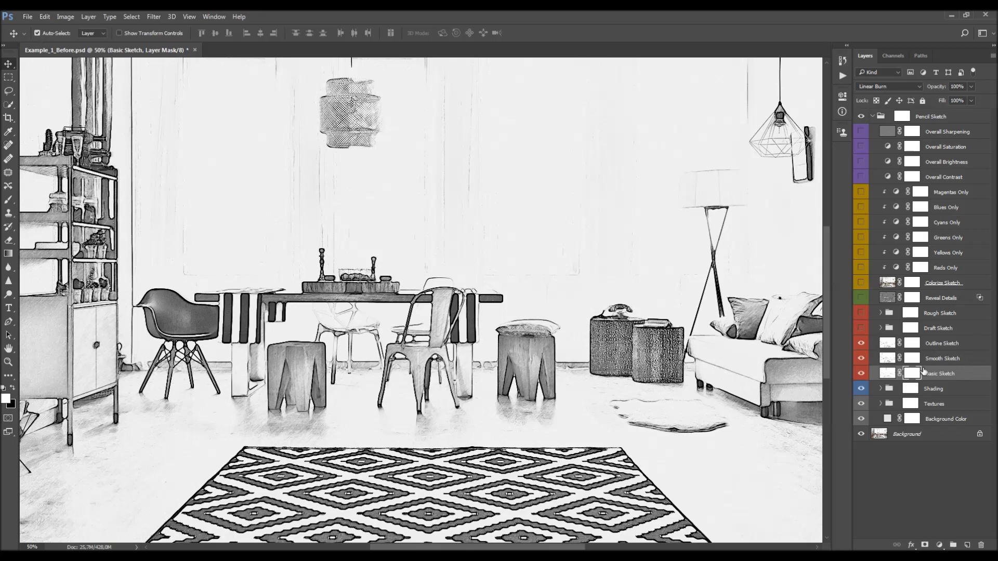
left_click(912, 360)
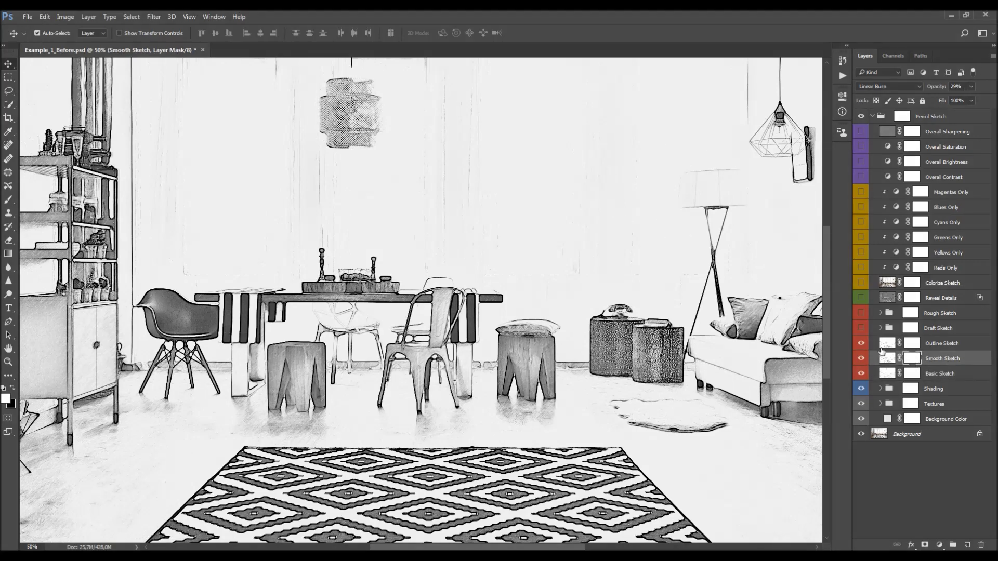
Set up the Brush tool with a brush preset, black as the foreground color and a brush size of 200 px.
key("b")
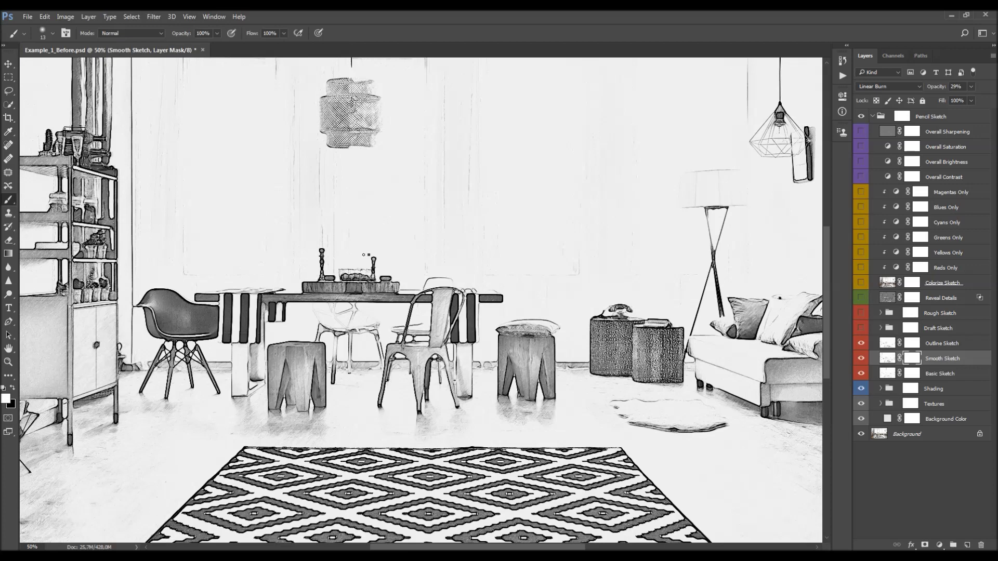
right_click(364, 255)
double_click(383, 348)
key("x")
key("bracketright")
key("bracketright")
key("bracketright")
key("bracketright")
key("bracketright")
key("bracketright")
key("bracketright")
key("bracketright")
key("bracketright")
key("bracketright")
key("bracketright")
key("bracketright")
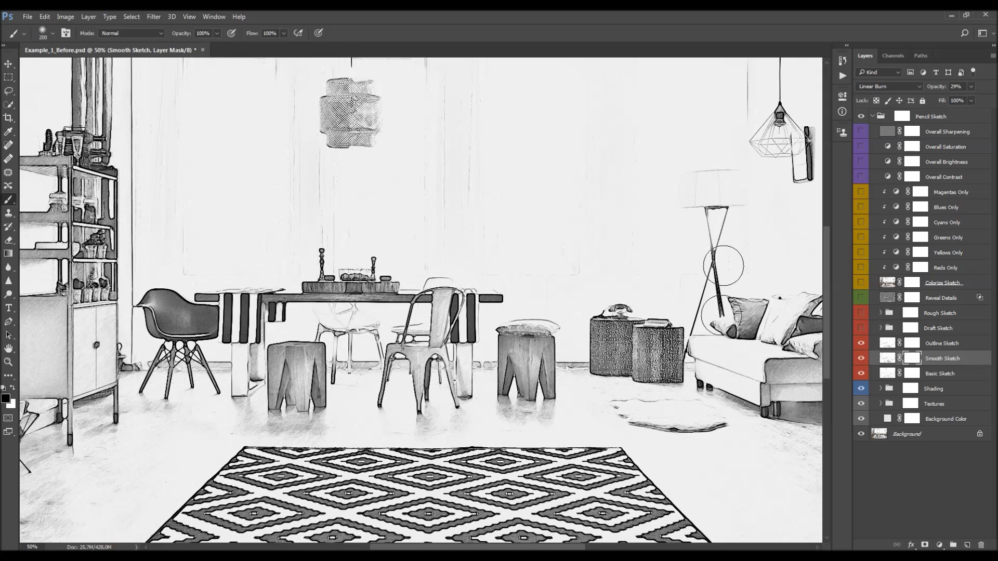
Paint black over the woven pendant lamp on the Basic Sketch layer's mask, and disable the mask to compare.
left_click(912, 373)
mouse_move(375, 115)
left_mouse_down()
mouse_move(334, 100)
mouse_move(333, 112)
left_mouse_up()
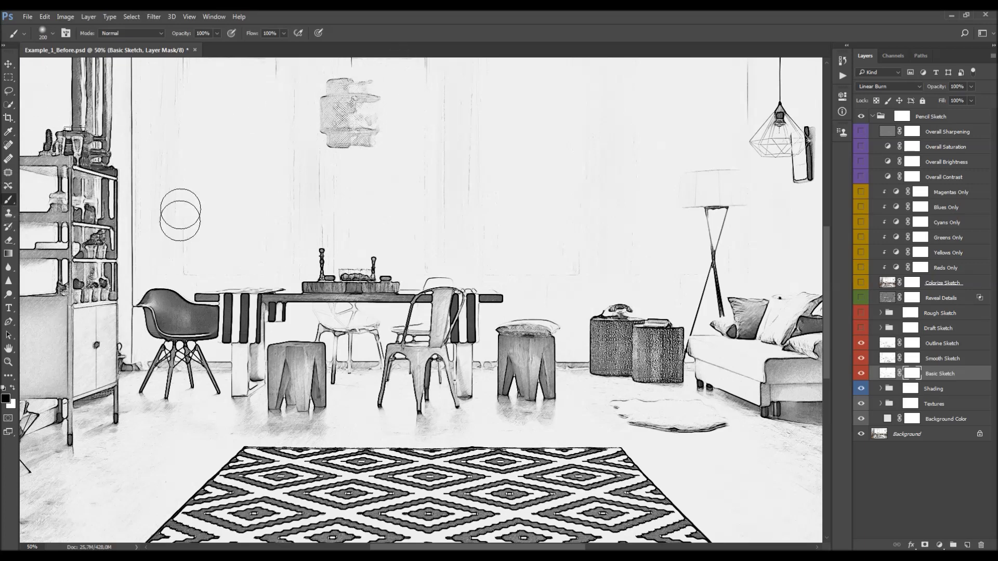
left_click(913, 373, "shift")
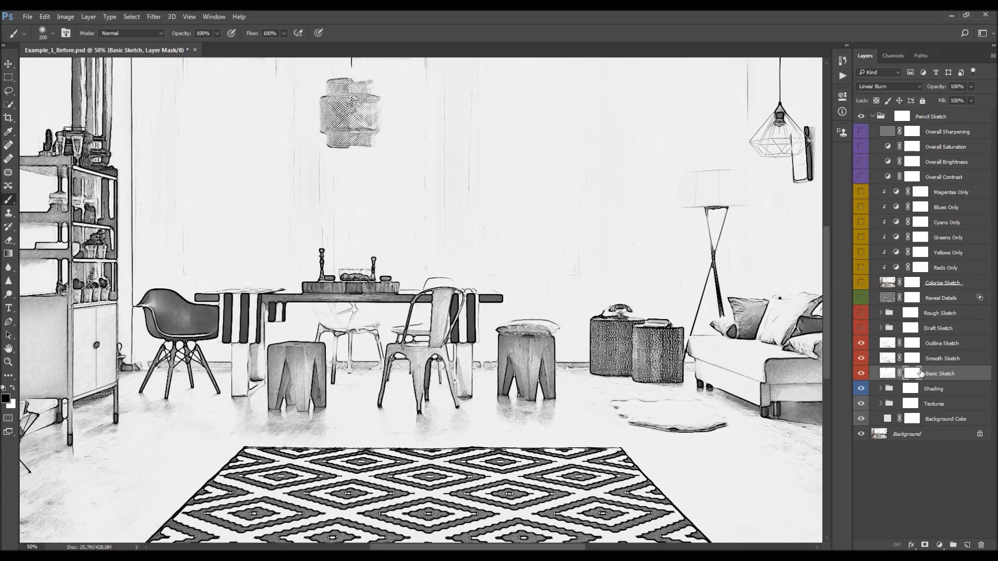
Switch the Basic Sketch layer's active target from its mask to its image and back to the mask.
left_click(887, 373)
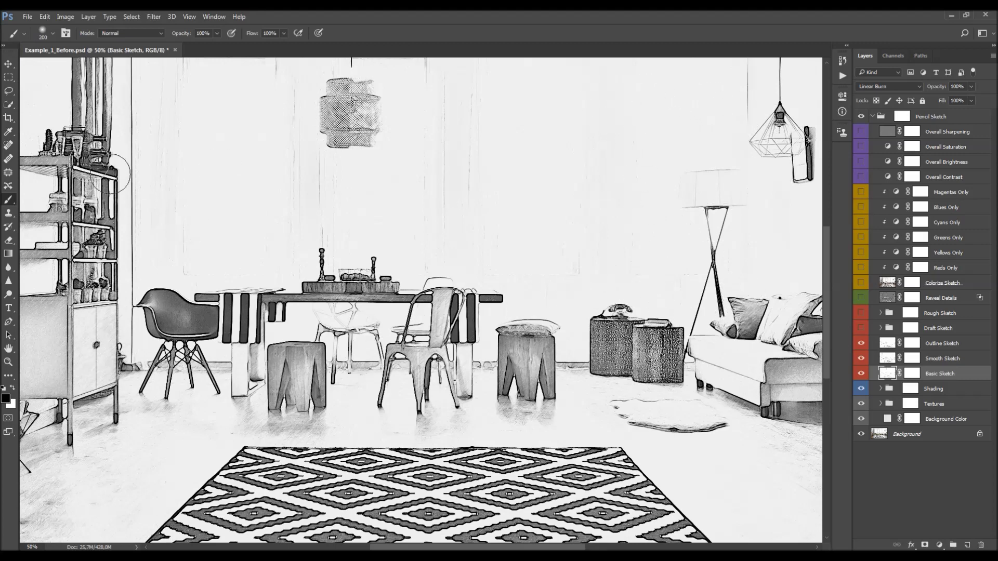
left_click(912, 374)
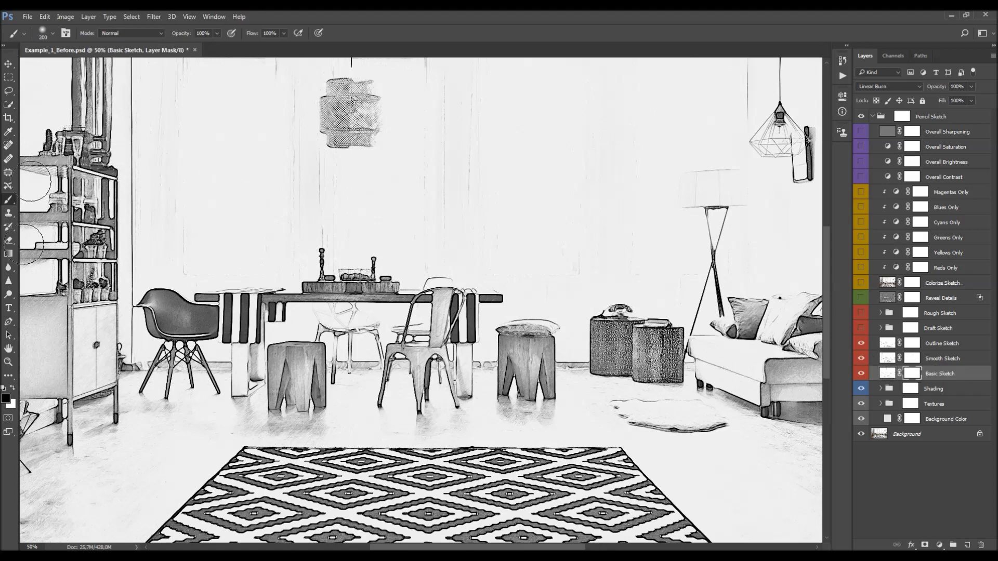
mouse_move(193, 452)
left_mouse_down()
mouse_move(375, 277)
mouse_move(463, 244)
mouse_move(528, 383)
left_mouse_up()
Show and expand the Draft Sketch group, and leave only its DS_4 layer visible and selected.
key("v")
left_click(949, 333)
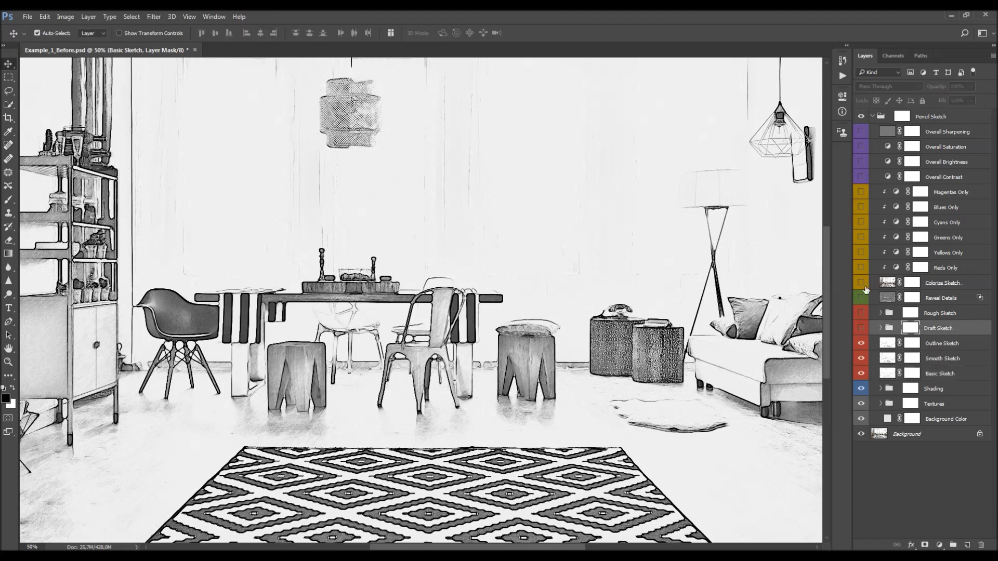
left_click(860, 328)
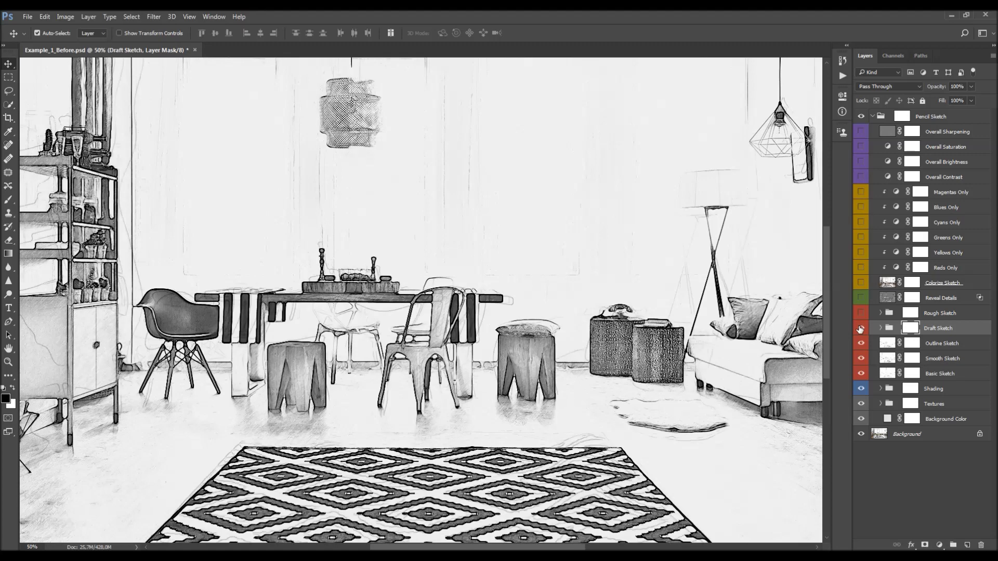
left_click(881, 329)
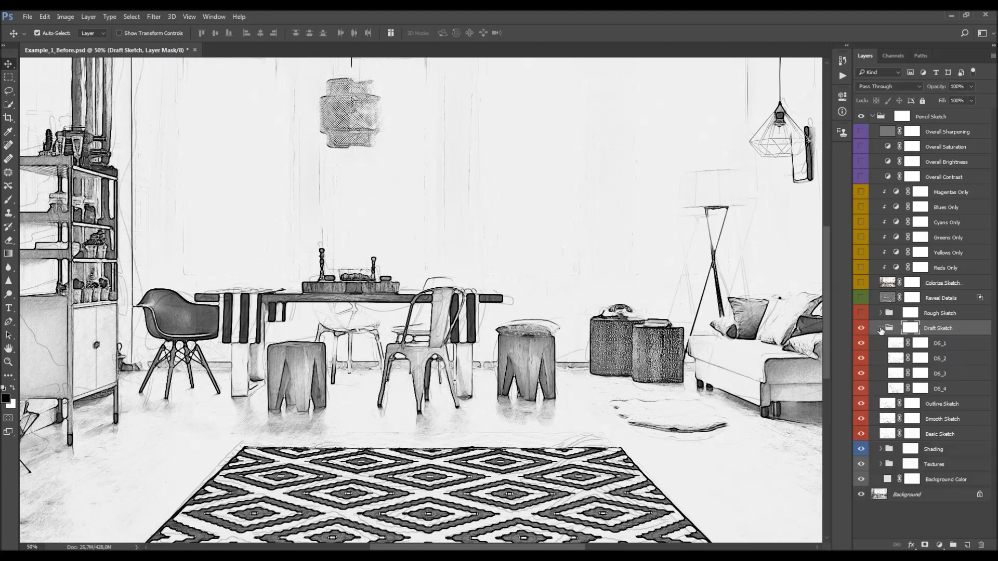
left_click_drag(861, 344, 861, 389)
left_click(880, 392)
left_click(862, 390)
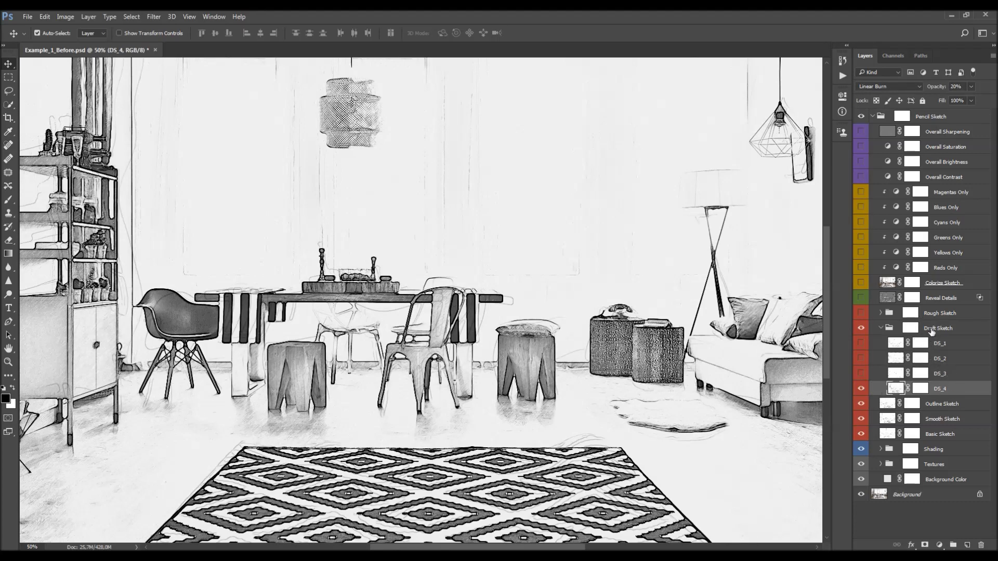
Try other opacity values on the DS_4 layer, and undo the change.
left_click_drag(939, 87, 395, 179)
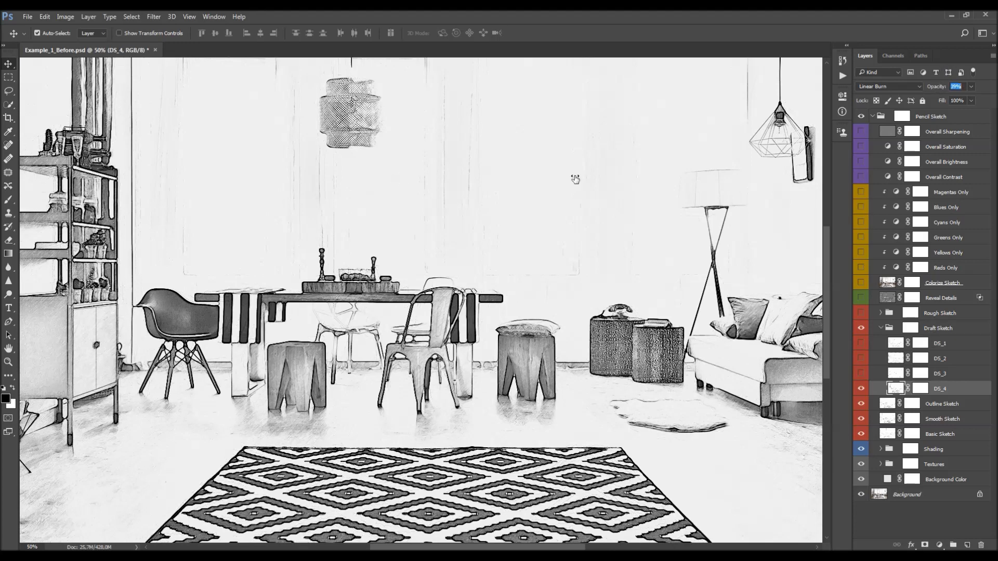
key("ctrl+z")
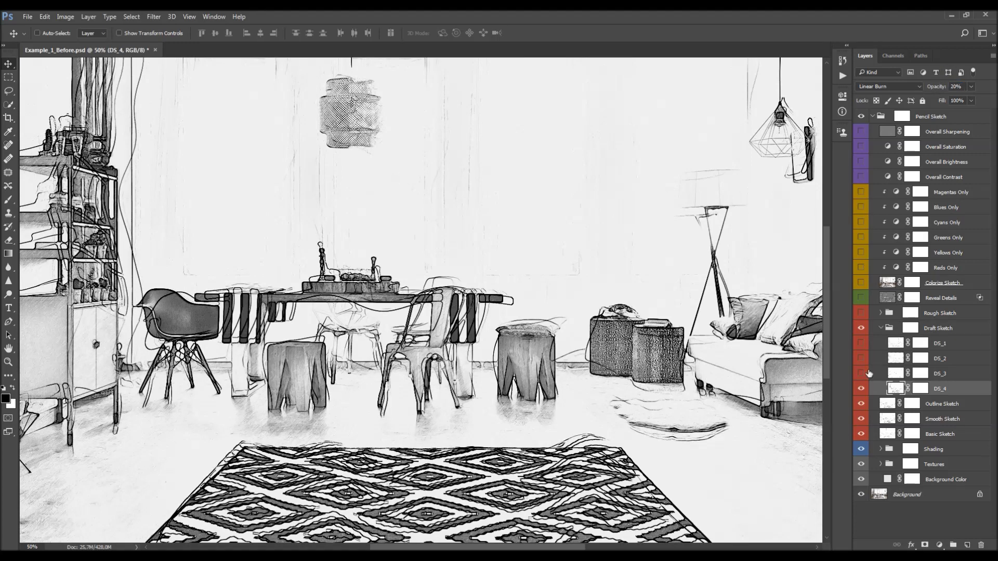
key("ctrl+z")
Show the DS_3 layer and try opacity values up to 99% on it.
left_click(863, 373)
left_click(940, 373)
mouse_move(464, 166)
left_mouse_down()
mouse_move(996, 170)
mouse_move(623, 179)
mouse_move(308, 204)
mouse_move(942, 269)
left_mouse_up()
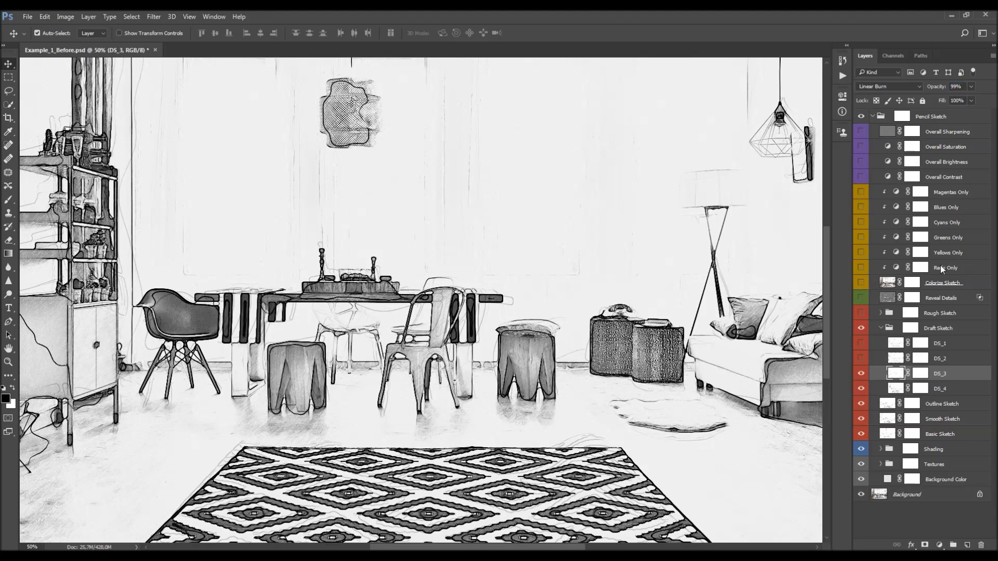
Show the DS_2 layer and try a range of opacity values on it, including 0%.
left_click(861, 359)
left_click(922, 360)
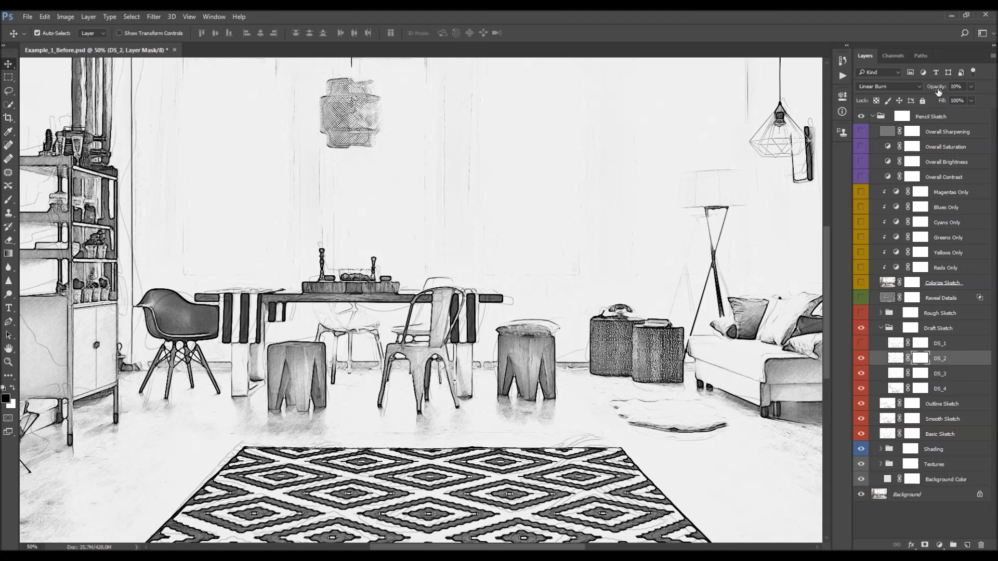
mouse_move(693, 122)
left_mouse_down()
mouse_move(726, 129)
mouse_move(531, 136)
mouse_move(526, 156)
left_mouse_up()
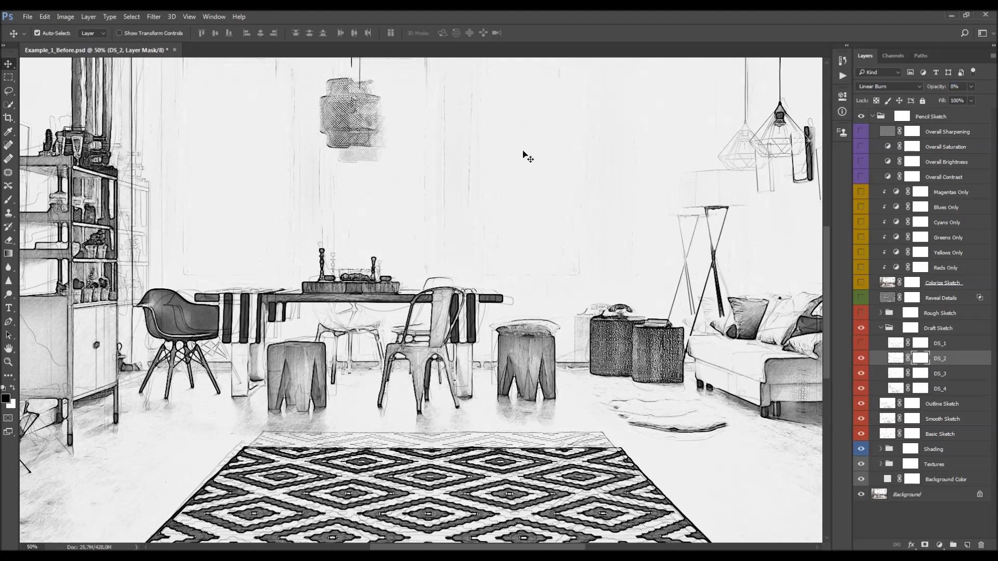
Show the DS_1 layer, try other opacities before setting it to 10%, and collapse the Draft Sketch group.
left_click(862, 343)
left_click(945, 345)
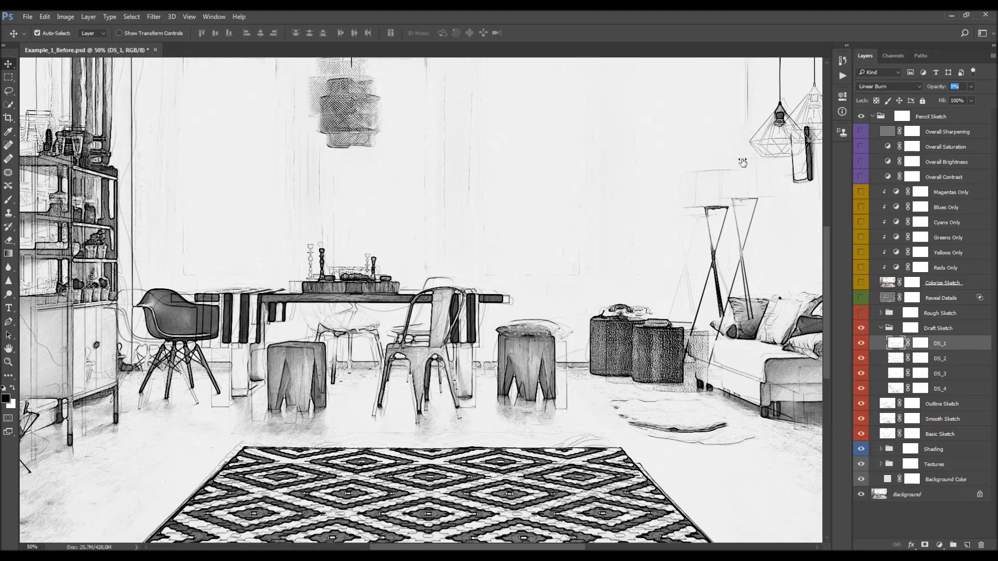
type("24")
key("Return")
key("1")
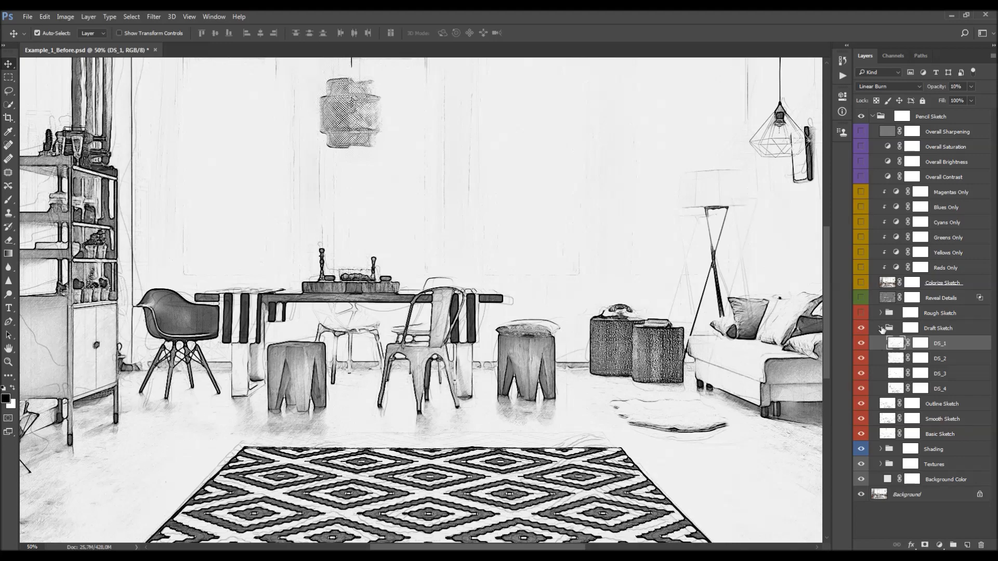
left_click(881, 328)
scroll(525, 258, "down", 3)
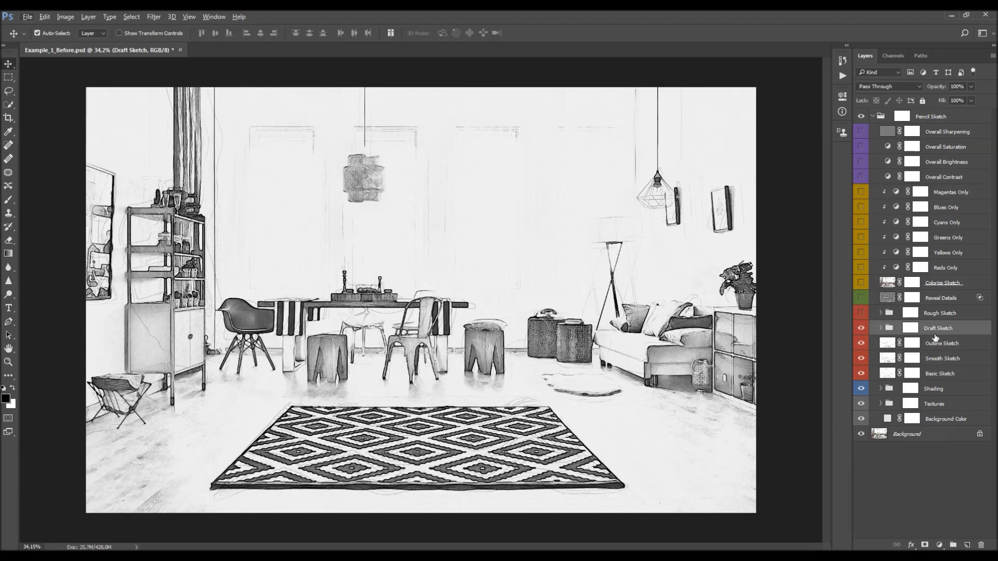
Show and expand the Rough Sketch group, and check its RS_1 and RS_2 layers with both left visible.
left_click(938, 314)
left_click(862, 313)
left_click(880, 313)
key("z")
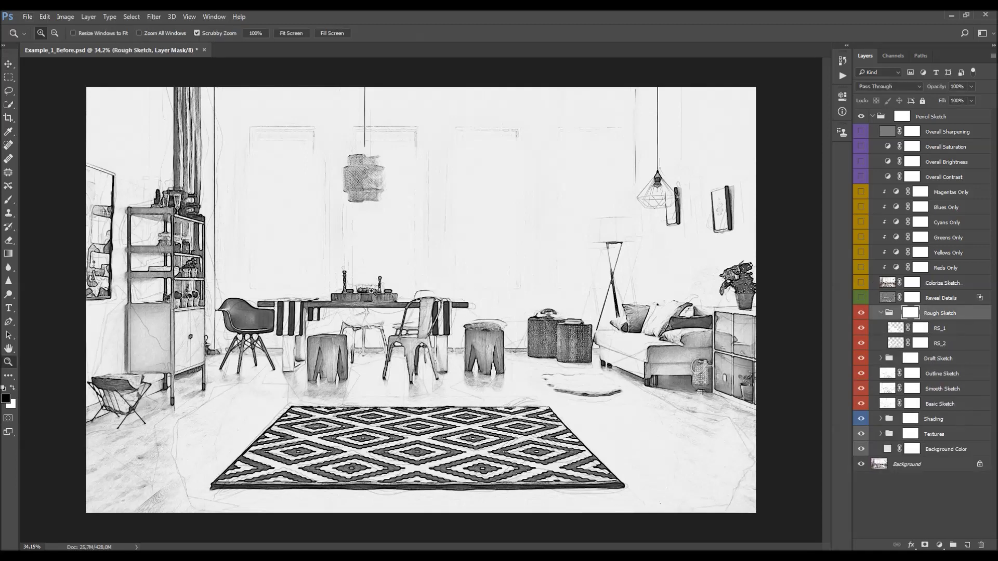
left_click(355, 294)
key("v")
left_click(862, 328)
left_click(863, 343)
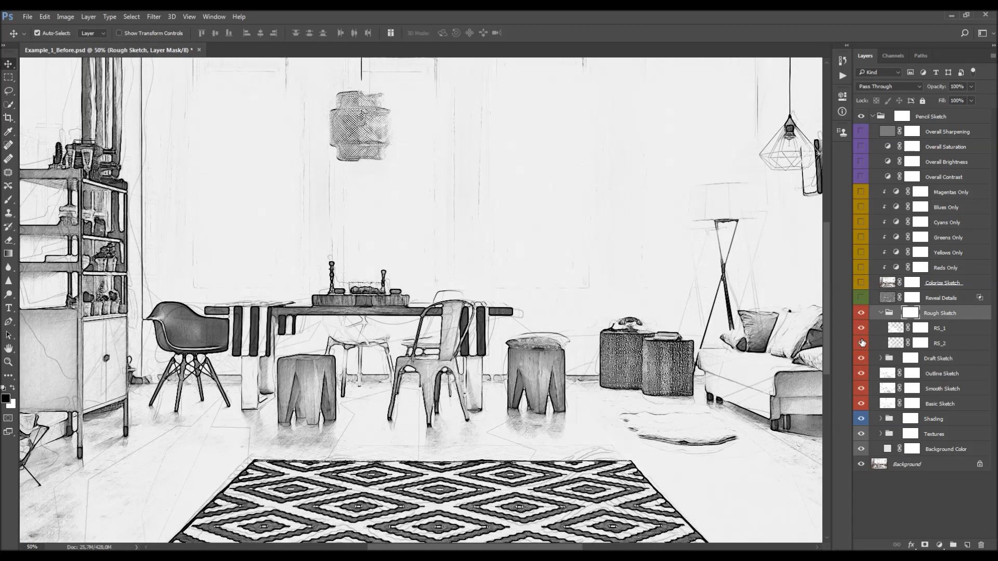
Try 100% and 0% opacity on the RS_1 layer, and set it to 38%.
left_click(946, 332)
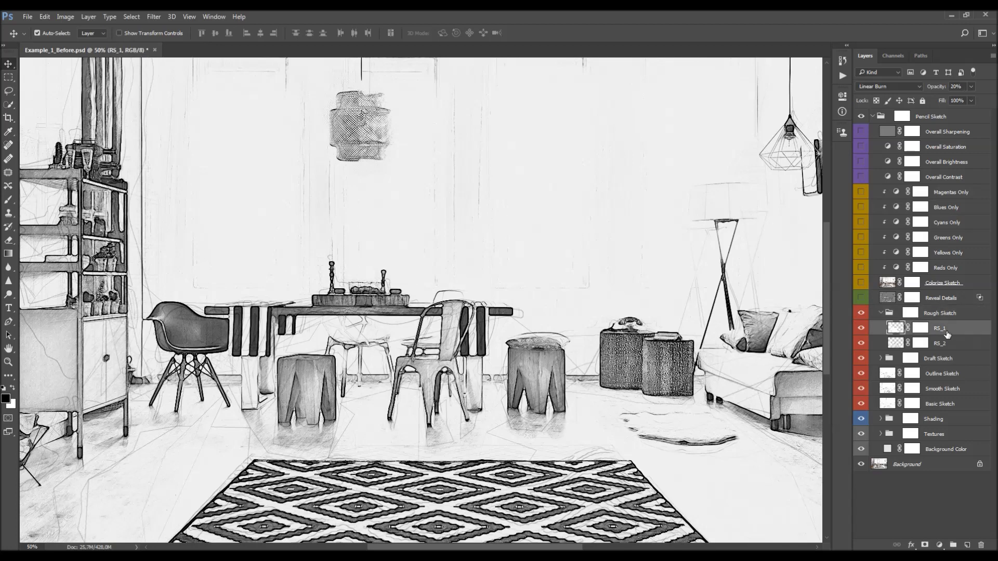
left_click(956, 86)
type("100")
key("Return")
type("0")
key("Return")
left_click_drag(566, 242, 716, 278)
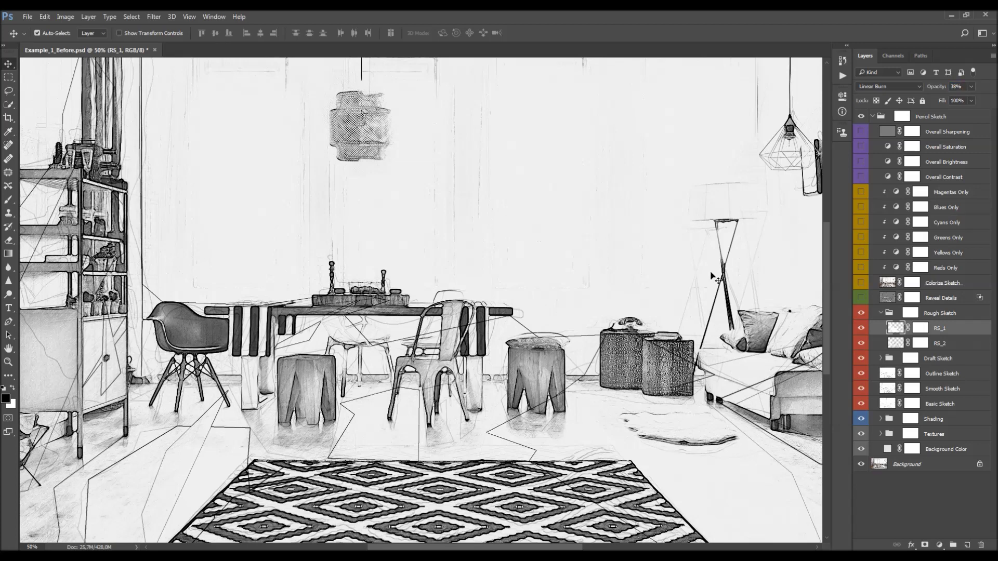
Set the RS_2 layer's opacity to 19% and check the whole image.
left_click(936, 343)
mouse_move(938, 86)
left_mouse_down()
mouse_move(390, 186)
mouse_move(995, 203)
mouse_move(514, 245)
mouse_move(548, 257)
left_mouse_up()
scroll(442, 267, "down", 1)
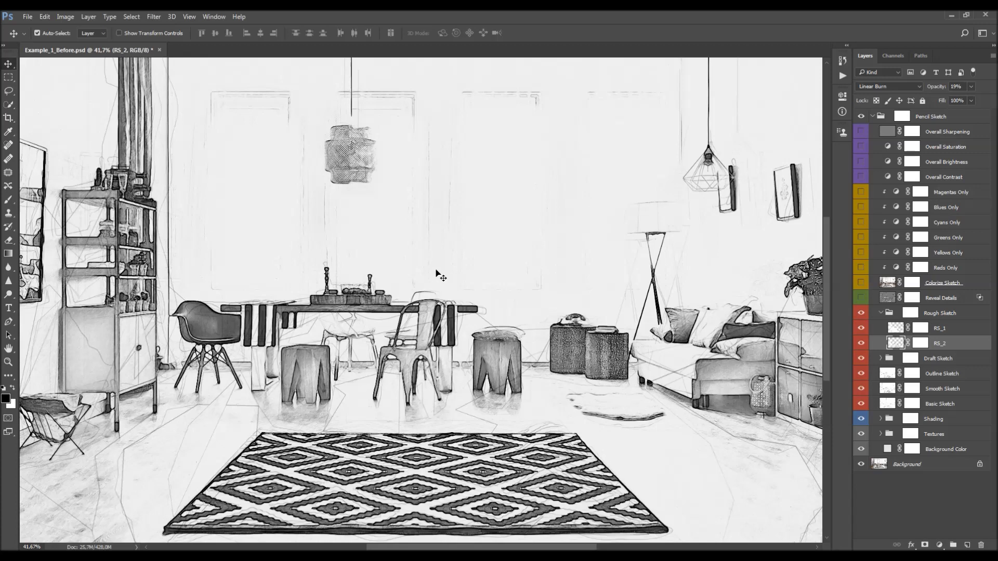
scroll(436, 268, "down", 1)
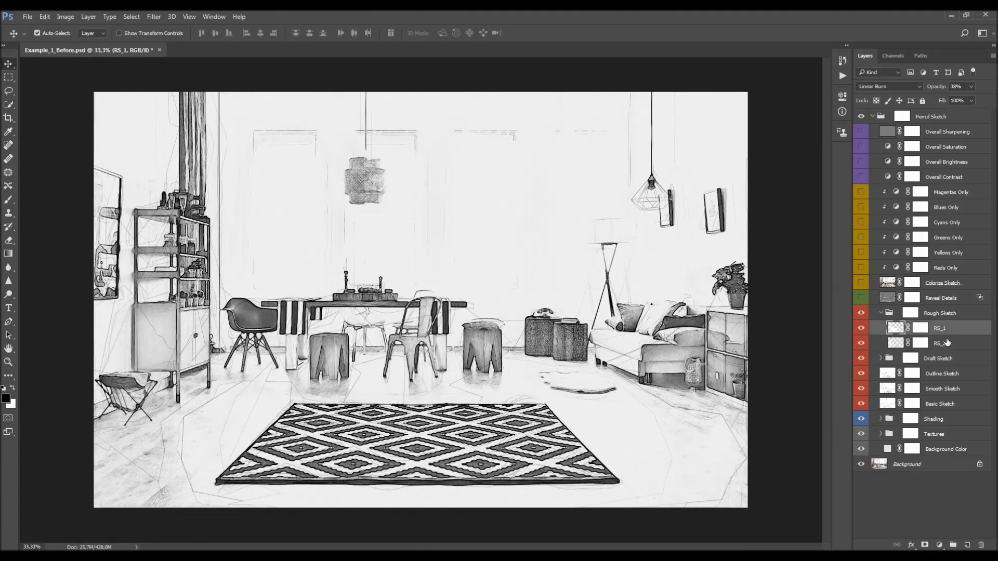
Expand the Draft Sketch group to look through its DS layers, and select the layer mask of RS_1.
left_click(882, 358)
left_click(961, 374)
left_click(947, 389)
left_click(946, 404)
left_click(945, 419)
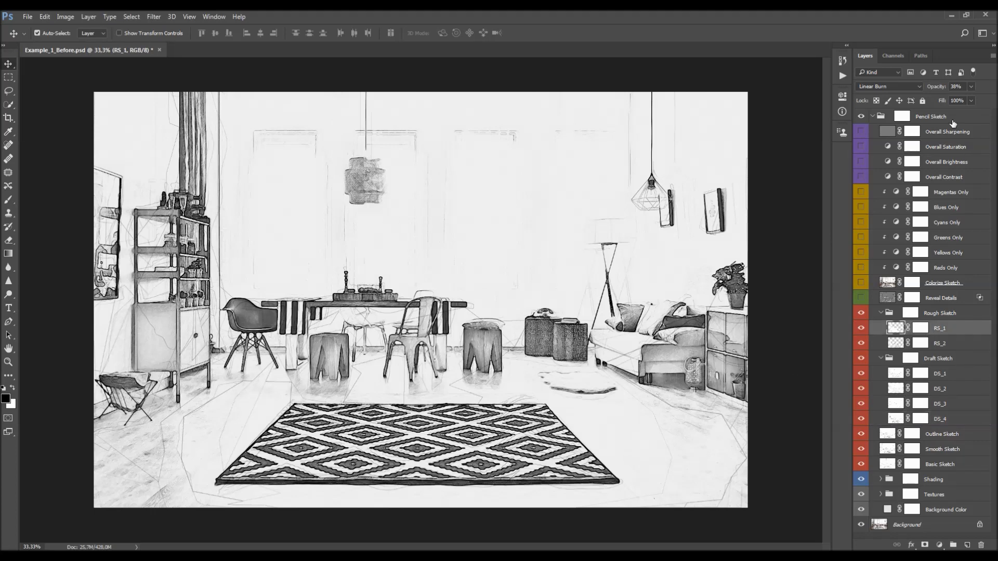
left_click(920, 328)
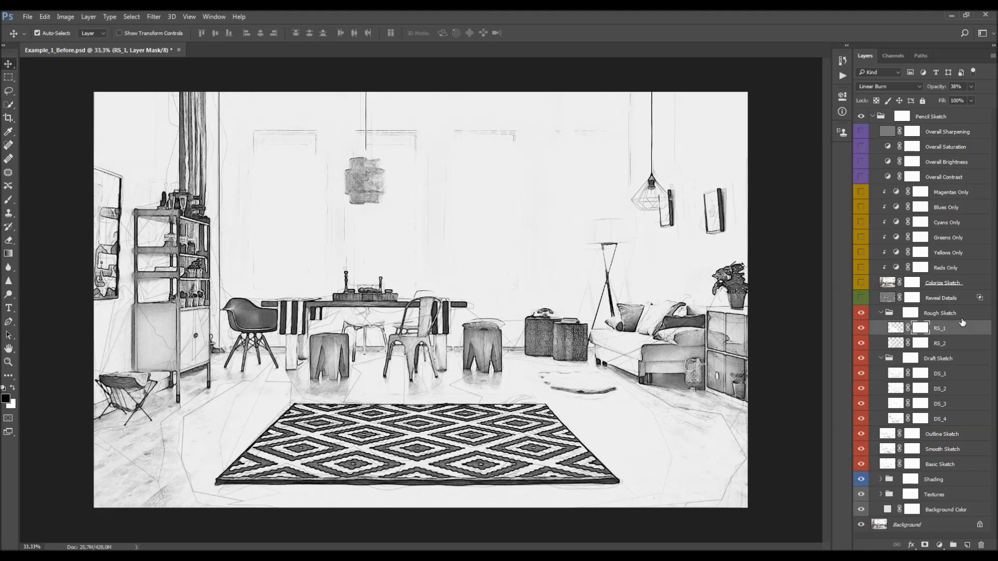
Show the Reveal Details layer and examine its effect on the furniture up close.
left_click(934, 295)
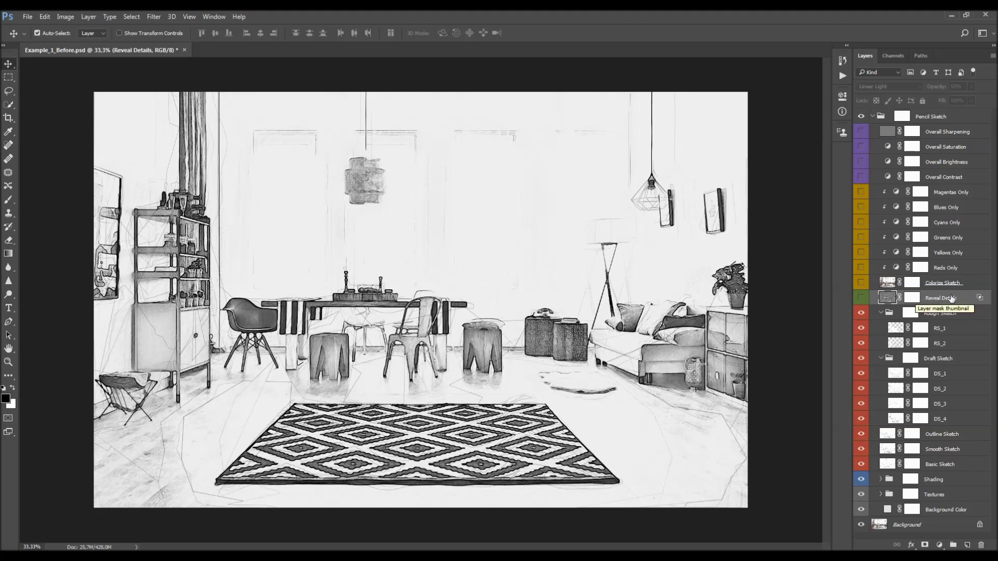
left_click(861, 300)
key("z")
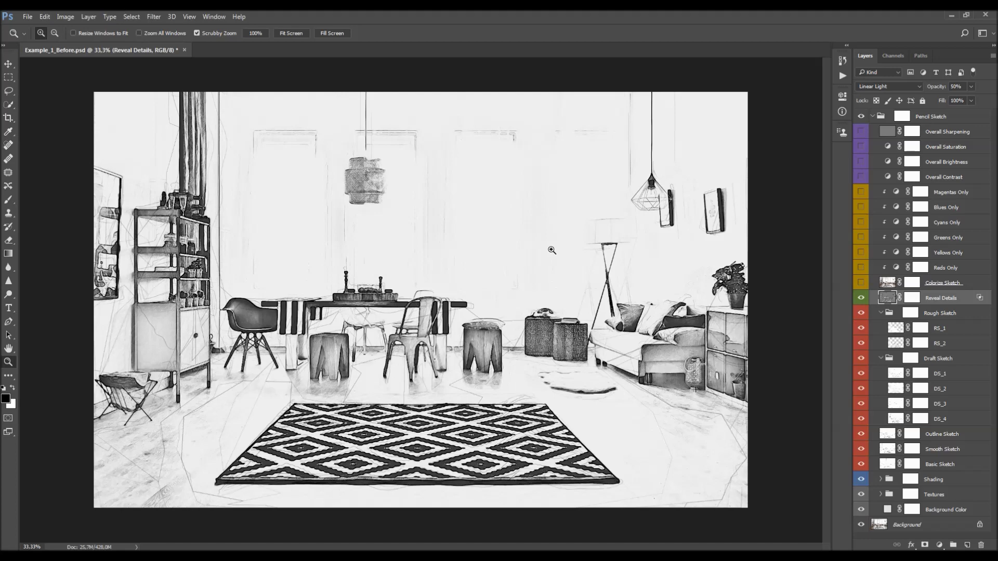
left_click(375, 315)
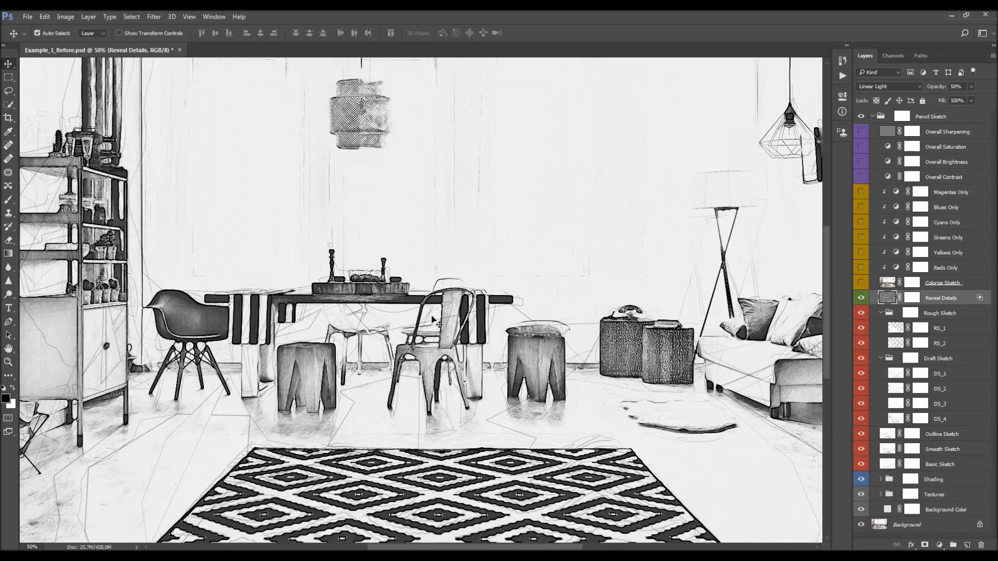
Try 100% opacity on the Reveal Details layer, set it to 30%, and hide and show it to compare.
left_click_drag(937, 87, 996, 141)
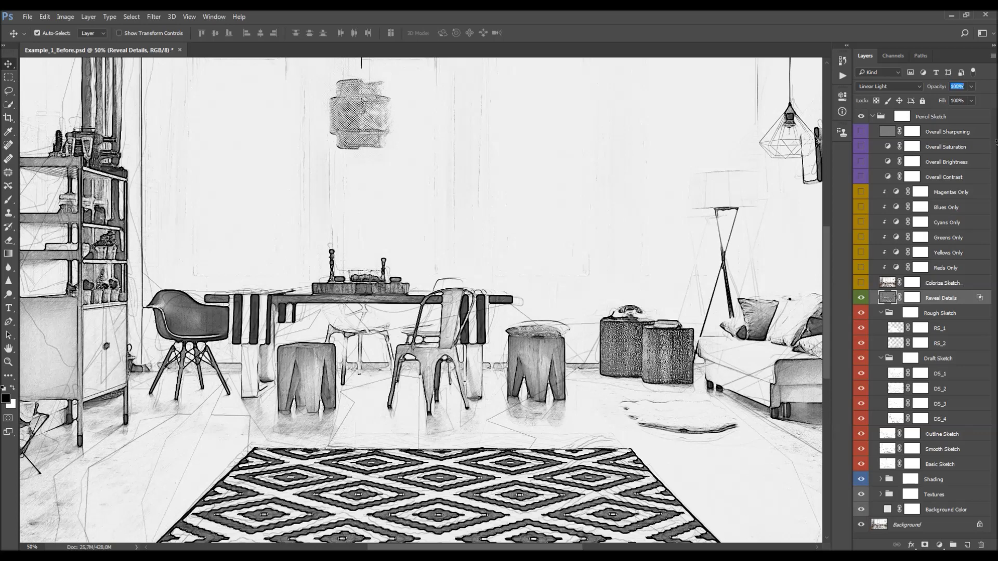
left_click_drag(996, 141, 996, 178)
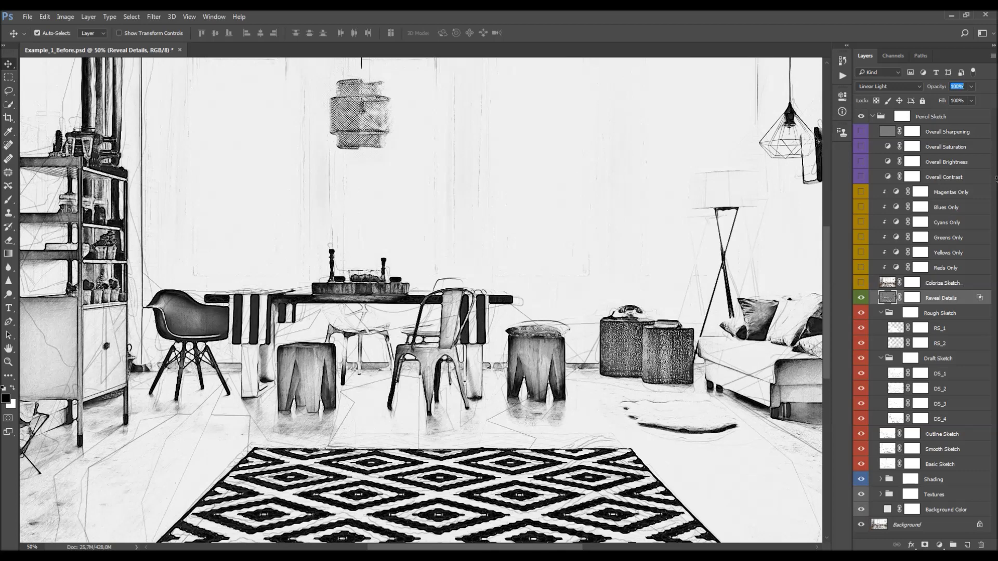
left_click_drag(995, 179, 630, 195)
left_click(861, 298)
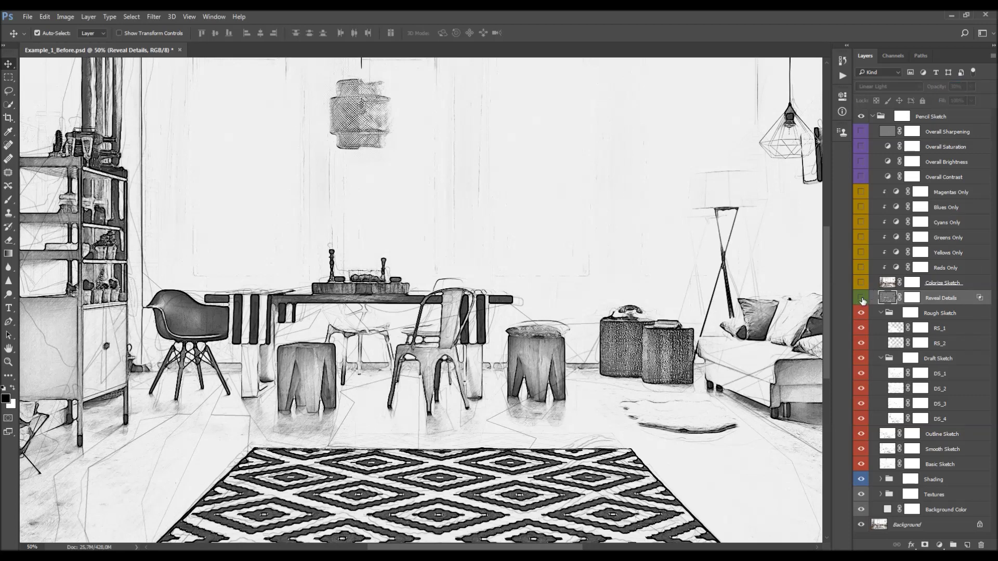
left_click(861, 298)
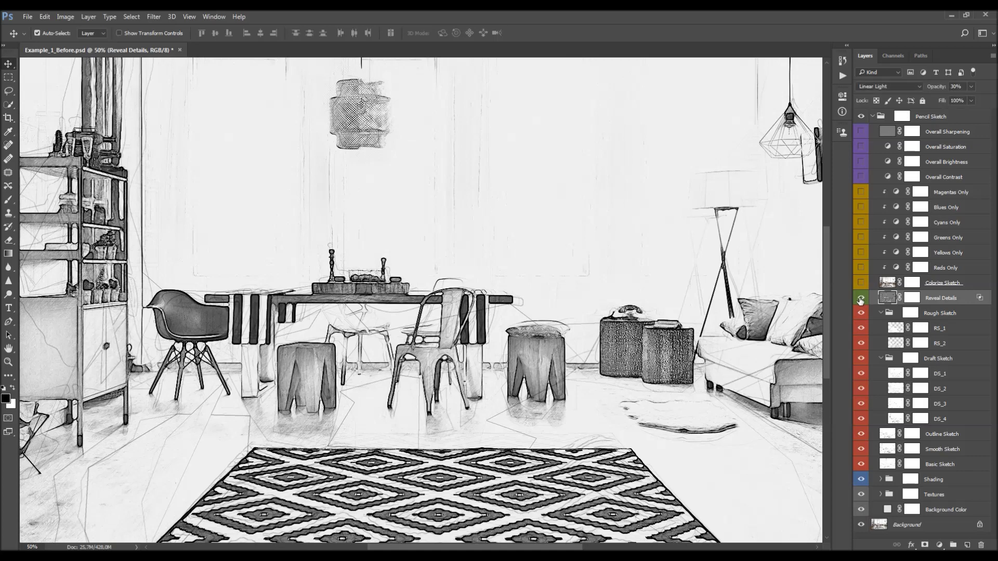
Collapse the Draft Sketch and Rough Sketch groups, and hide and show the Shading group to compare.
scroll(503, 284, "down", 1)
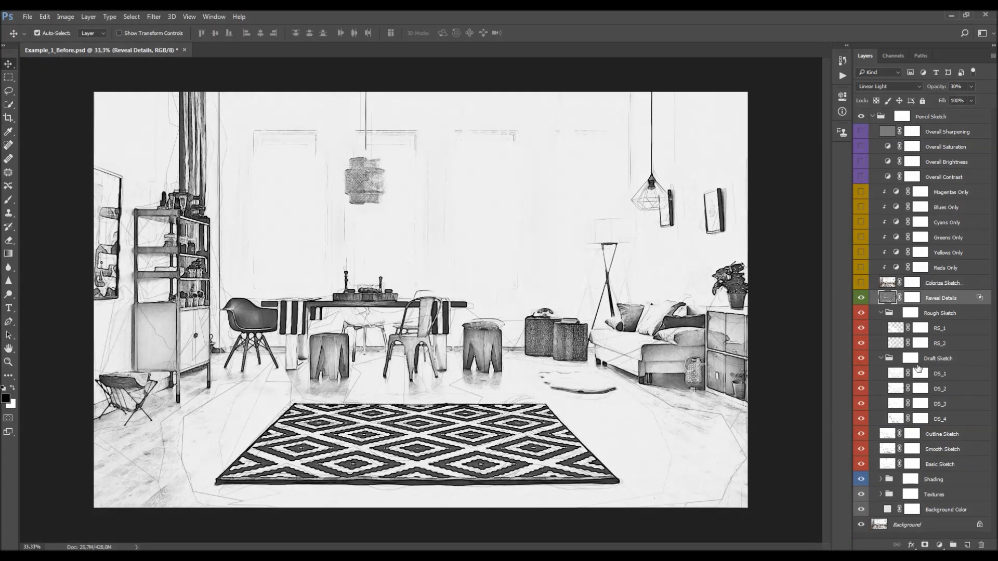
left_click(881, 358)
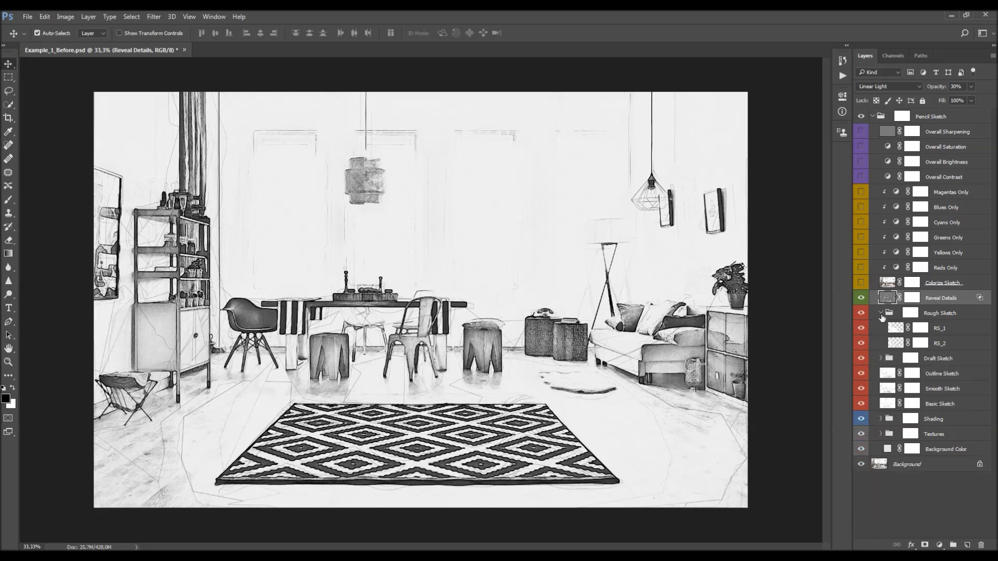
left_click(880, 313)
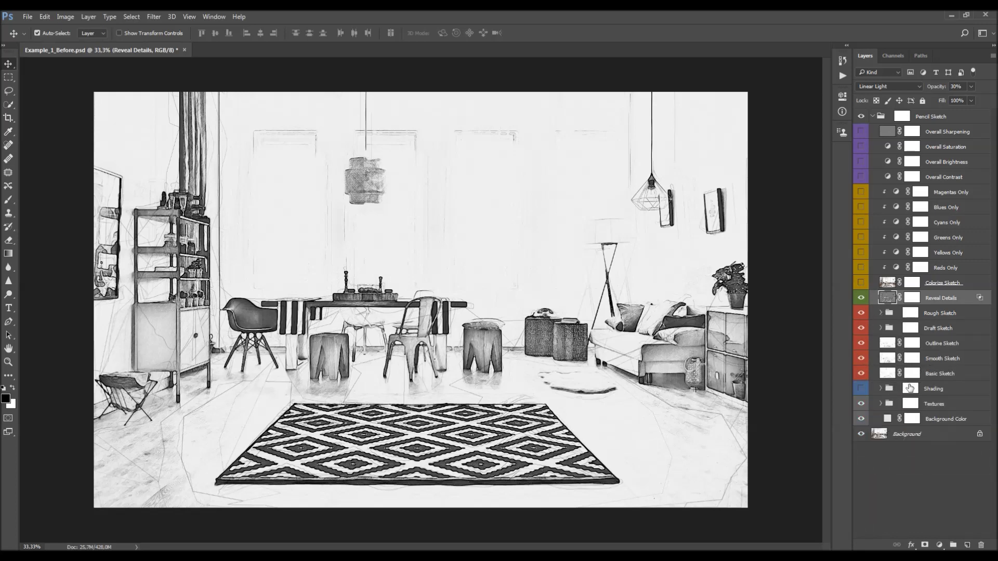
left_click(861, 388)
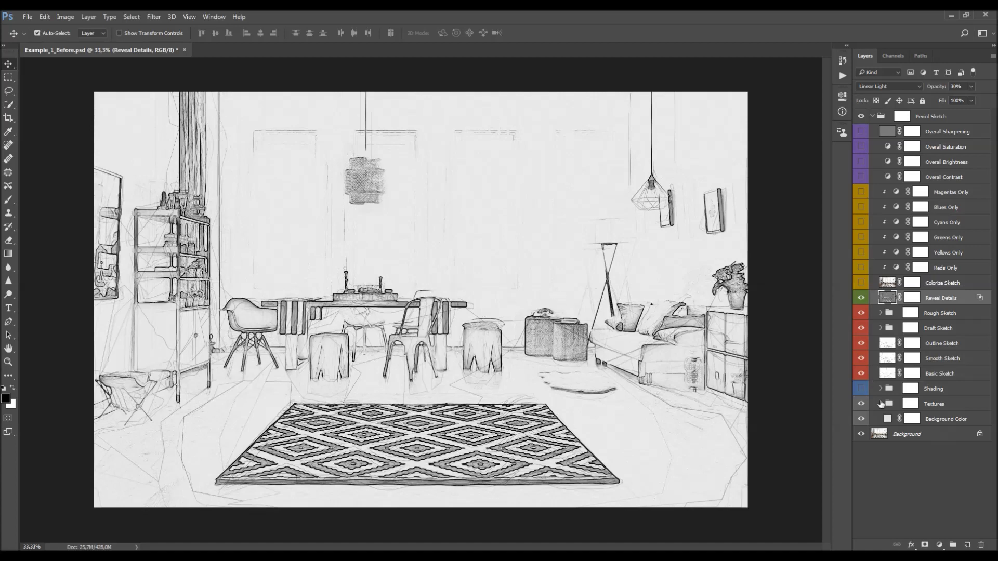
left_click(861, 389)
Hide all the sketch layers and groups along with the Shading group, and show only Basic Sketch again.
left_click_drag(862, 373, 864, 321)
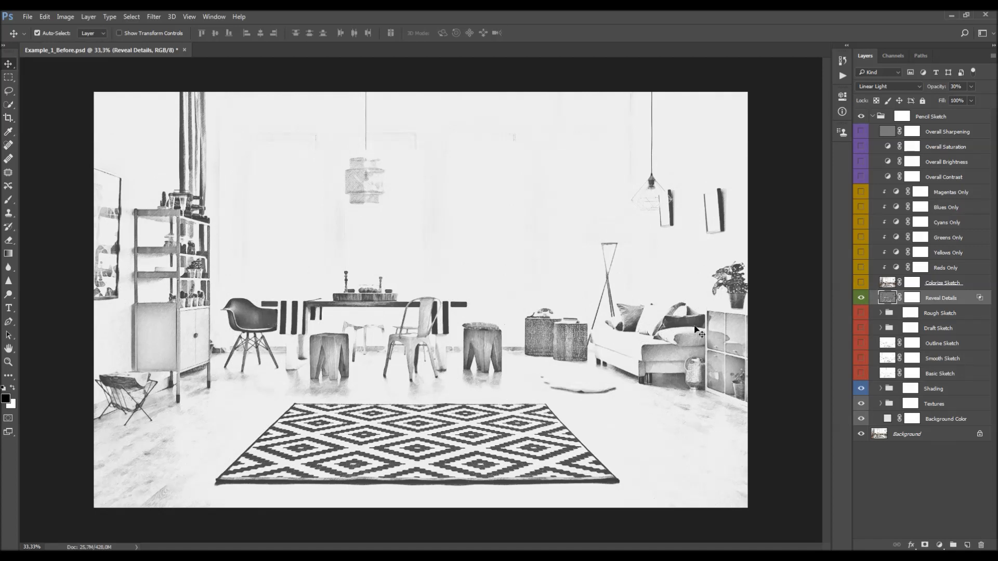
left_click(861, 390)
left_click(861, 373)
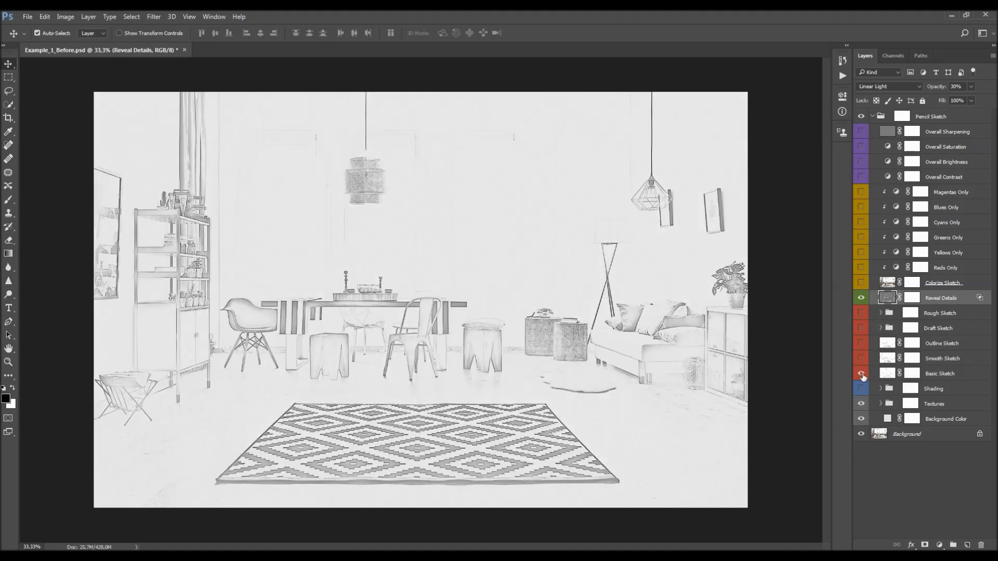
Compare sketch layer combinations with and without the Shading group, leaving Shading, Basic Sketch, Smooth Sketch and Outline Sketch visible.
left_click(861, 389)
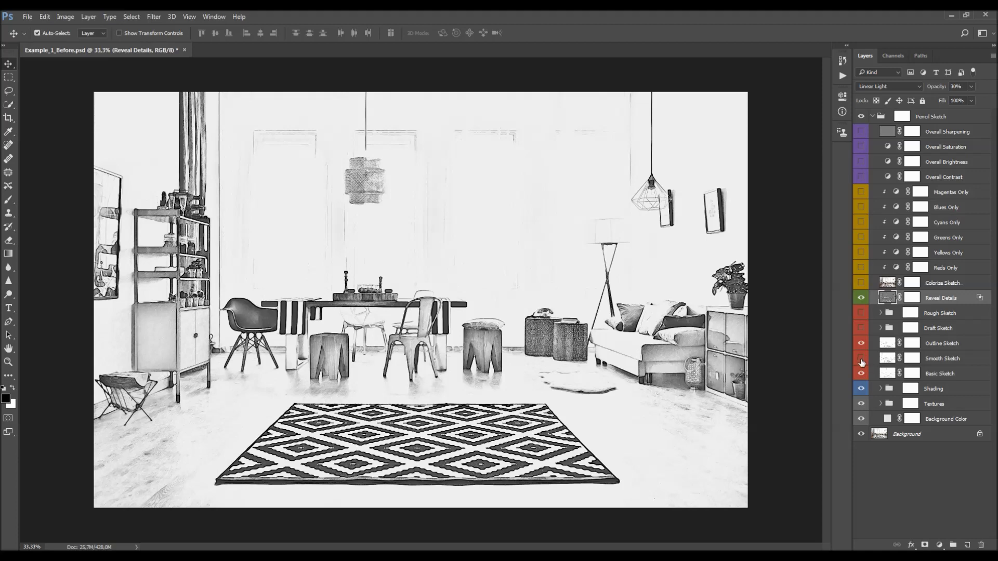
mouse_move(861, 342)
left_mouse_down()
mouse_move(861, 375)
mouse_move(861, 312)
left_mouse_up()
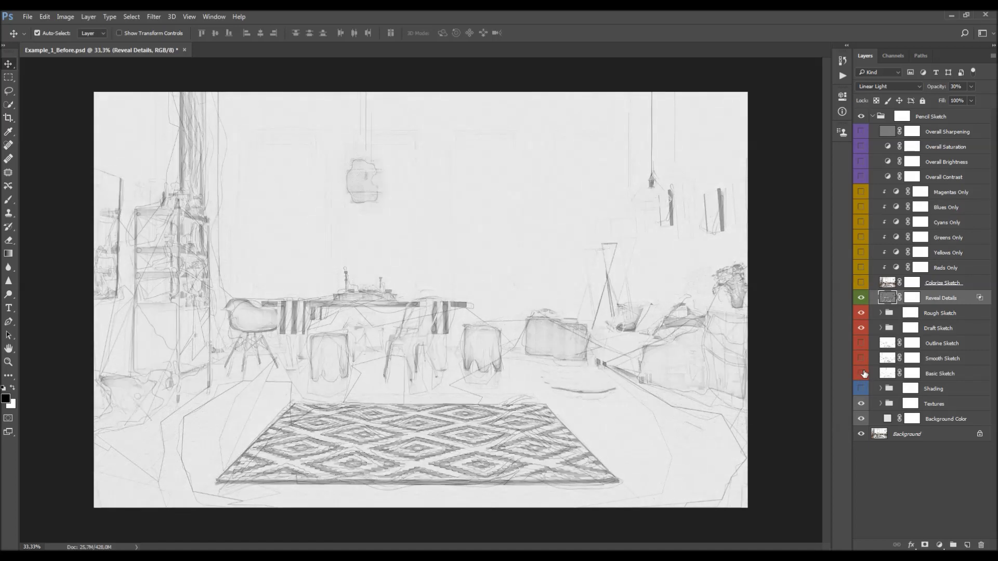
left_click(861, 390)
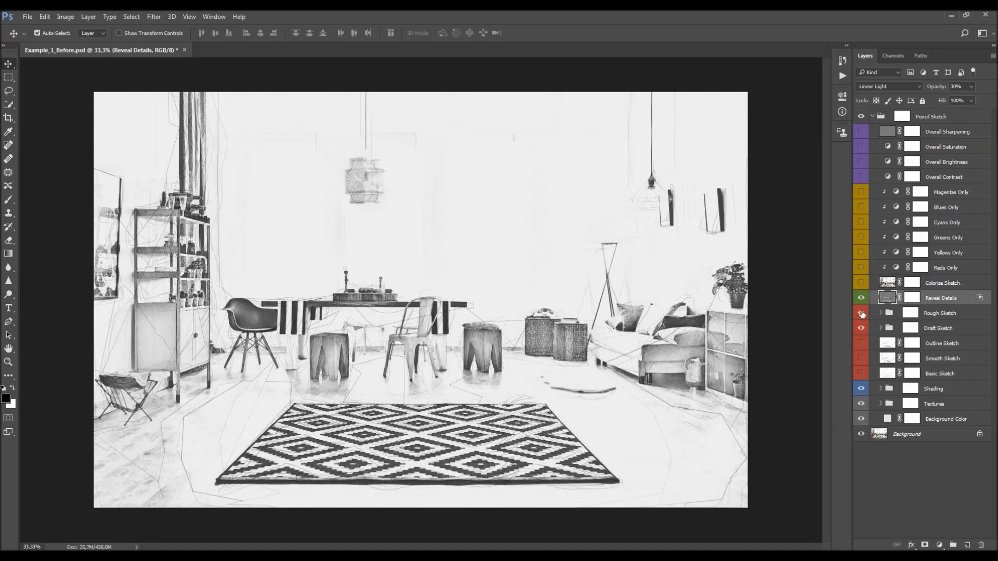
left_click_drag(861, 313, 862, 331)
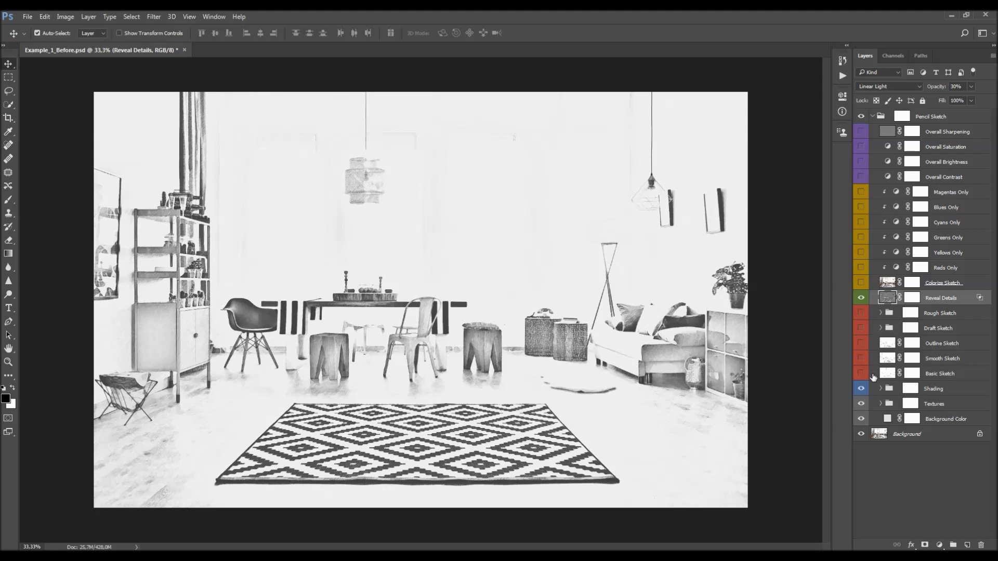
left_click_drag(861, 374, 862, 344)
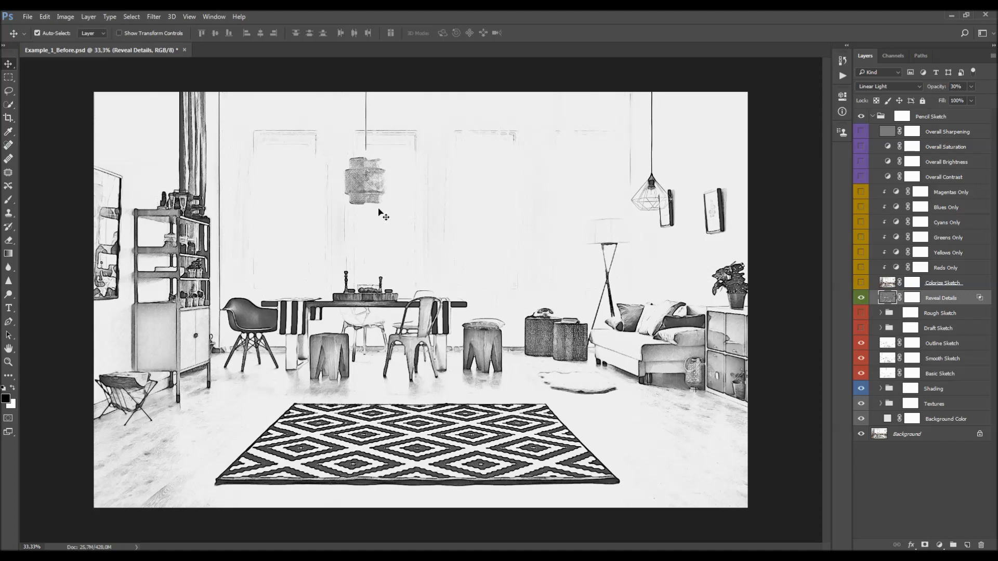
Inspect the dining area up close, and show the Colorize Sketch layer to bring color into the sketch.
key("ctrl+plus")
left_click_drag(301, 250, 320, 219)
key("z")
left_click(362, 242)
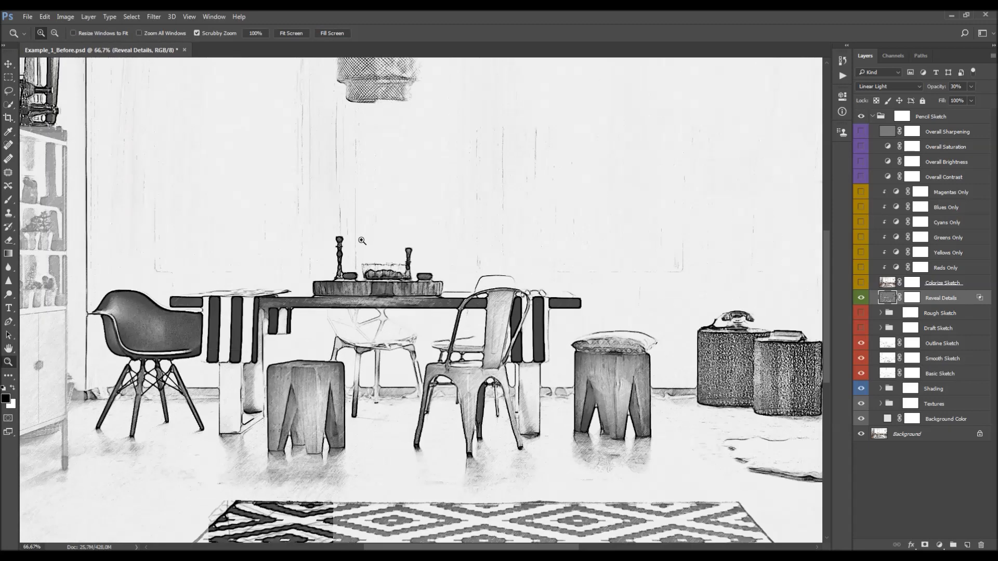
left_click(362, 242, "alt")
left_click(363, 241, "alt")
key("h")
left_click(949, 285)
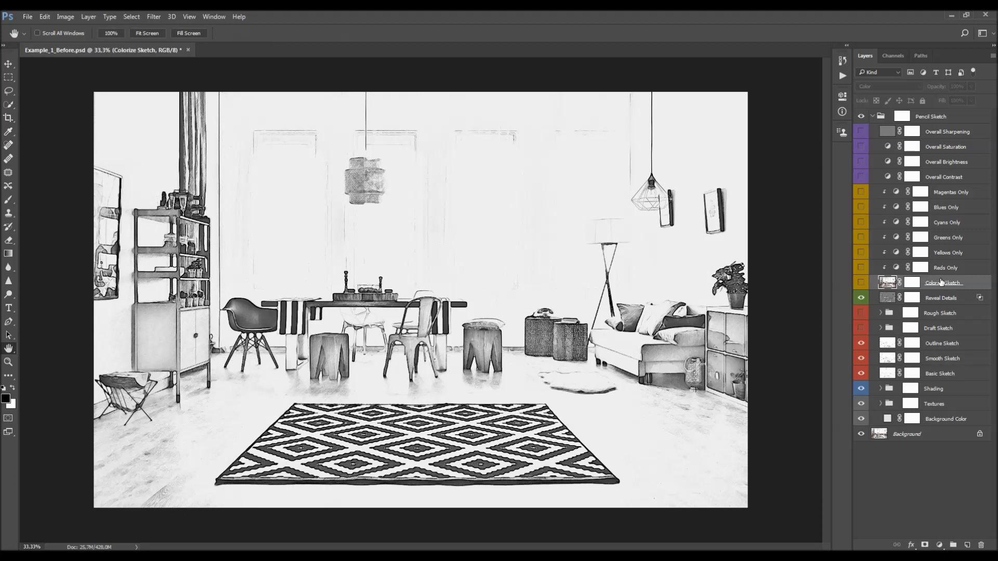
left_click(861, 283)
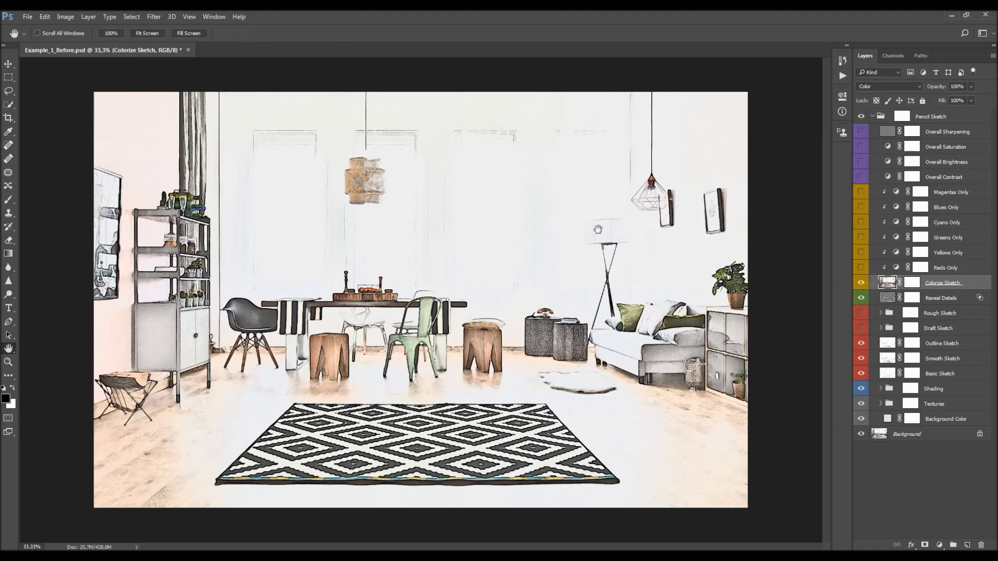
Go through the single-color adjustment layers one by one, from Reds Only up to Magentas Only.
left_click(948, 269)
left_click(952, 254)
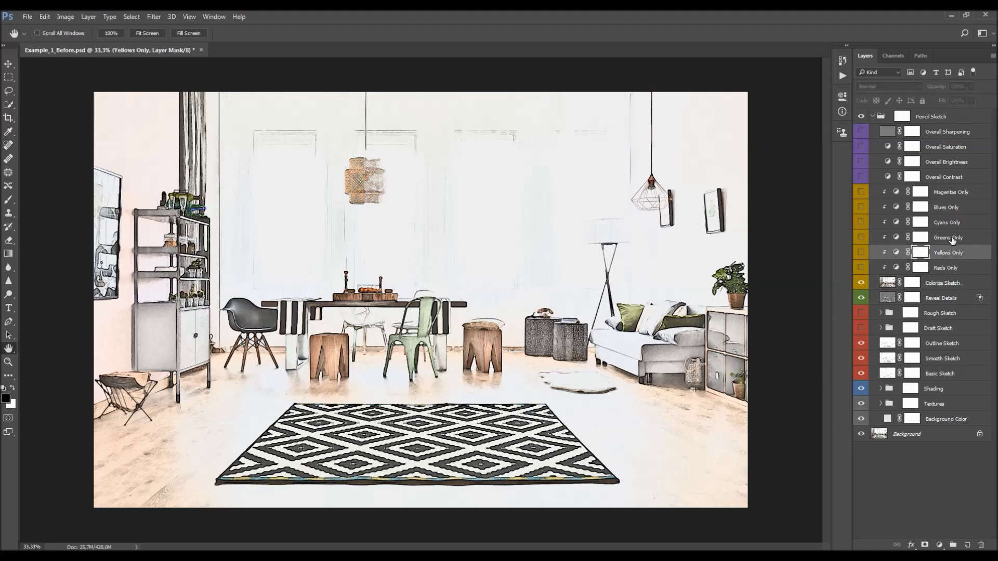
left_click(952, 238)
left_click(957, 222)
left_click(955, 207)
left_click(957, 192)
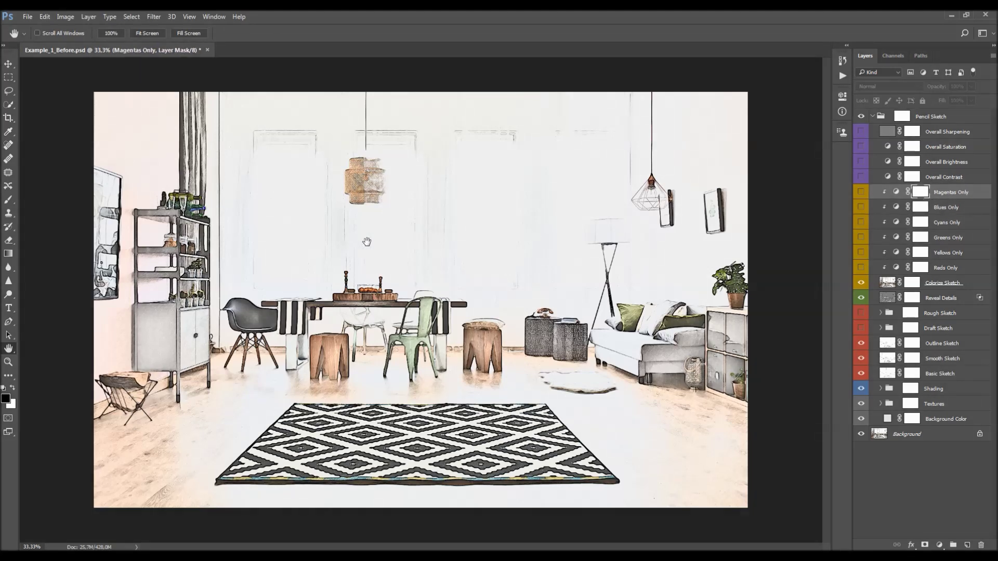
key("v")
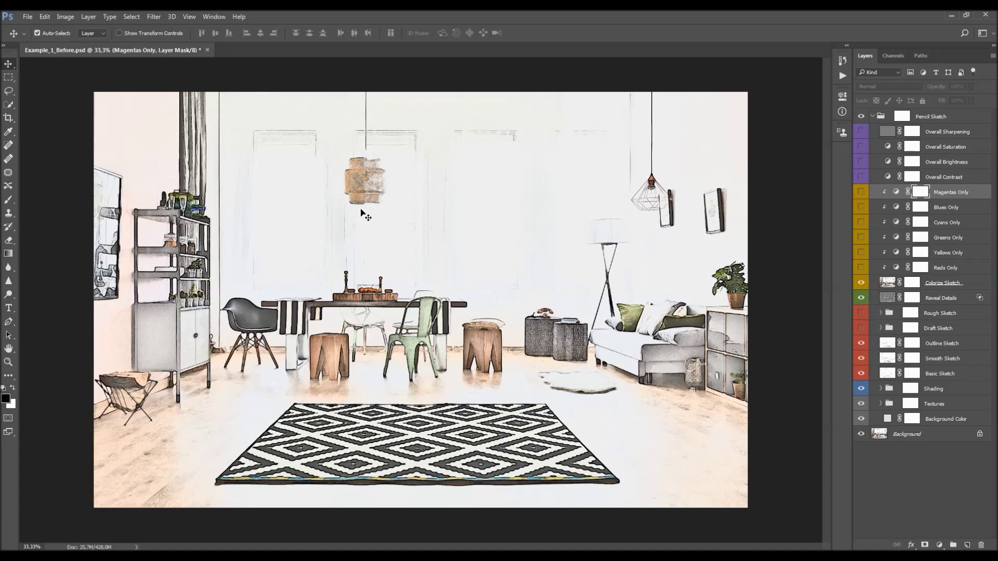
Show and hide the single-color layers in turn, from Reds Only to Magentas Only, to compare their effects.
left_click(963, 269)
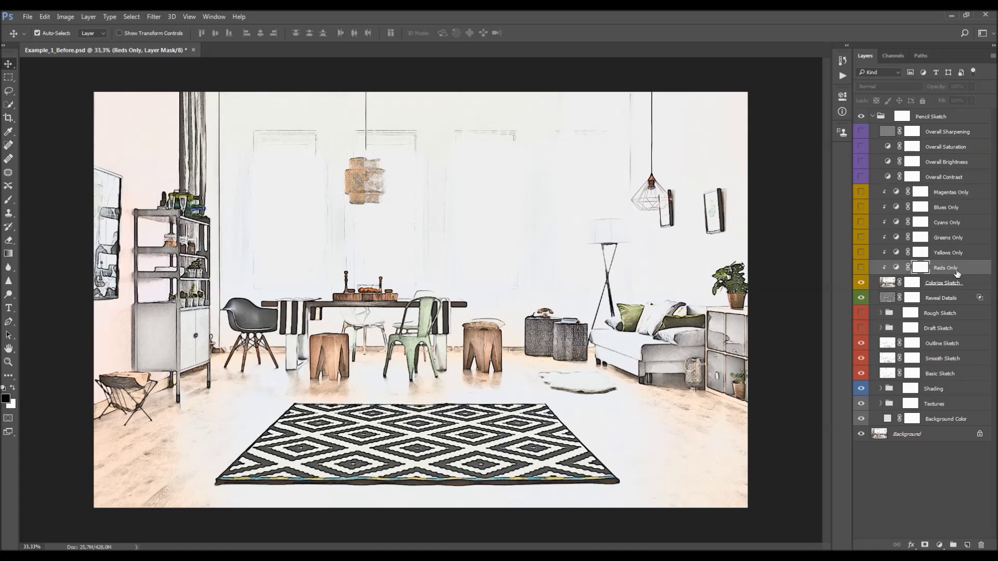
left_click(861, 268)
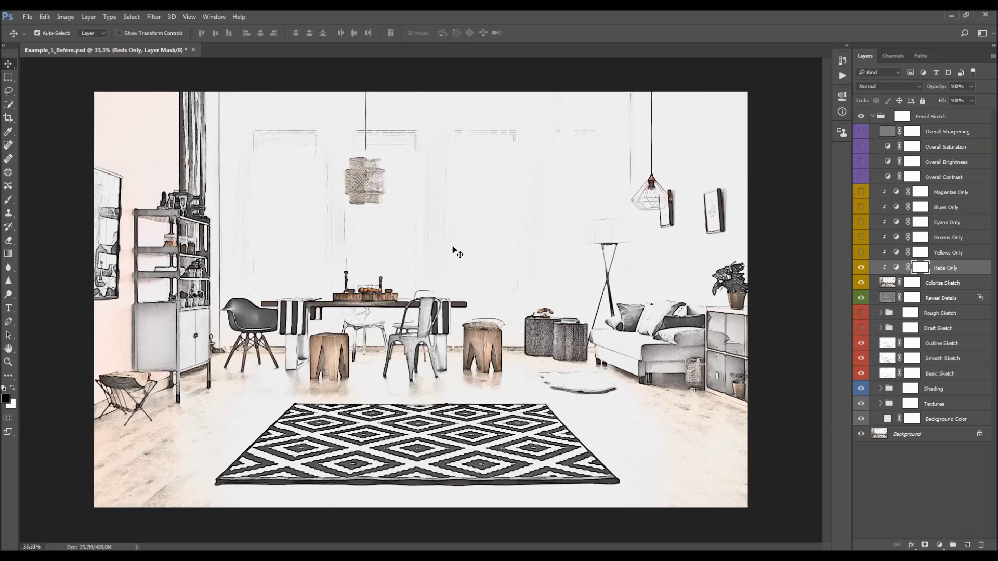
left_click(861, 268)
left_click(861, 253)
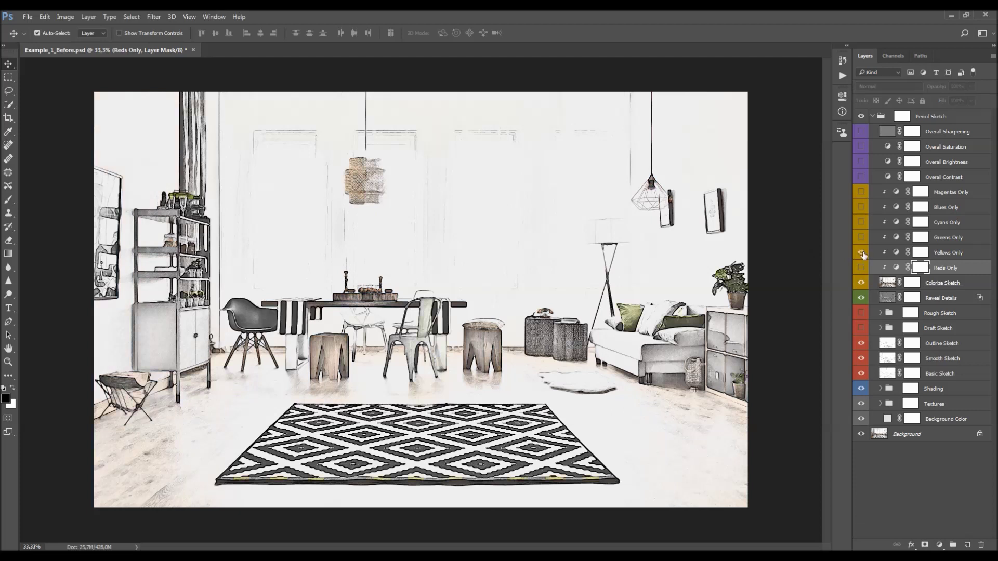
left_click(862, 253)
left_click(861, 237)
left_click(862, 238)
left_click(862, 224)
left_click(862, 206)
left_click(861, 207)
left_click(861, 193)
left_click(861, 208)
left_click(863, 224)
Show the Reds Only layer and open its Hue/Saturation adjustment on the Reds range.
left_click(861, 268)
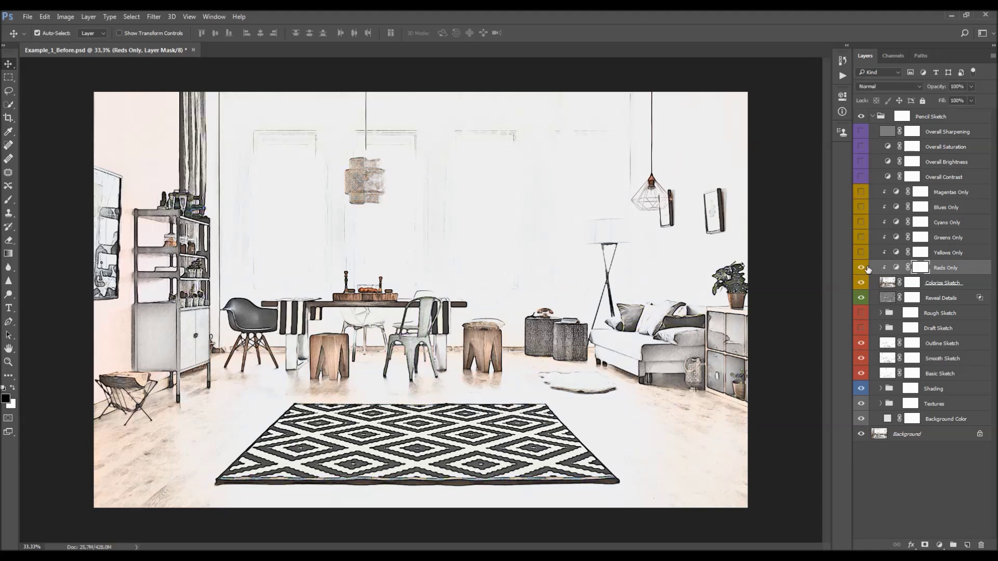
double_click(897, 268)
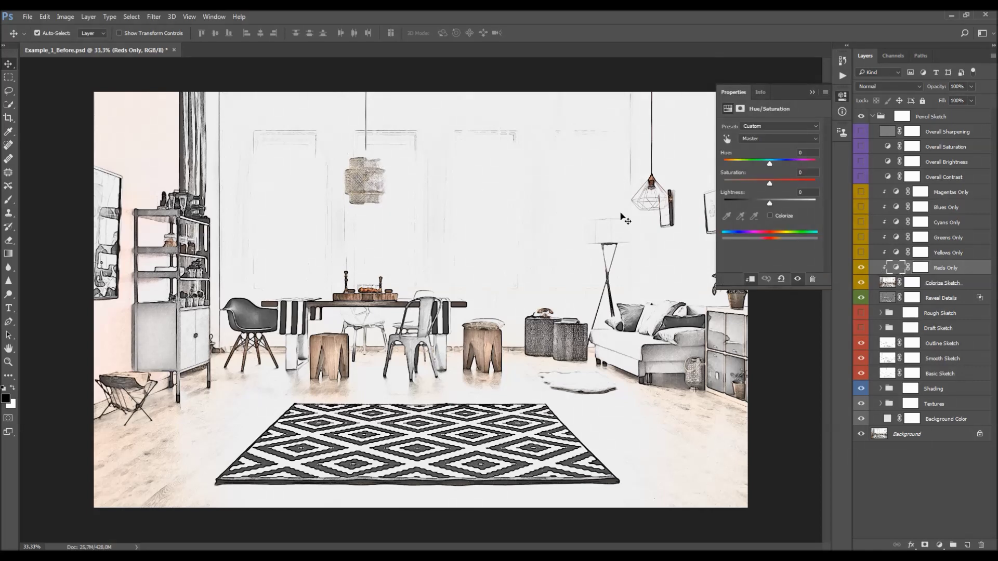
left_click(772, 138)
left_click(772, 139)
key("Down")
left_click(758, 139)
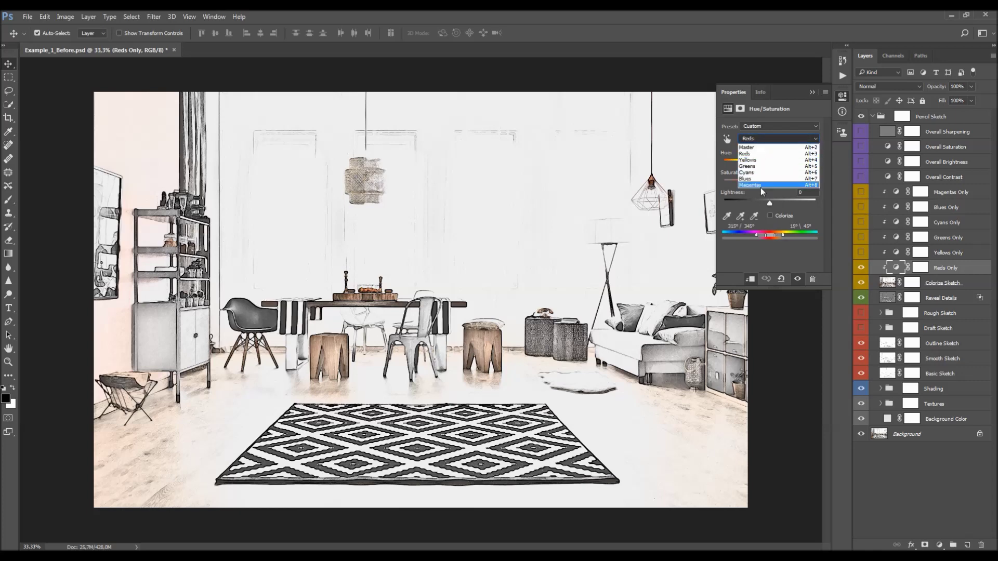
left_click(762, 138)
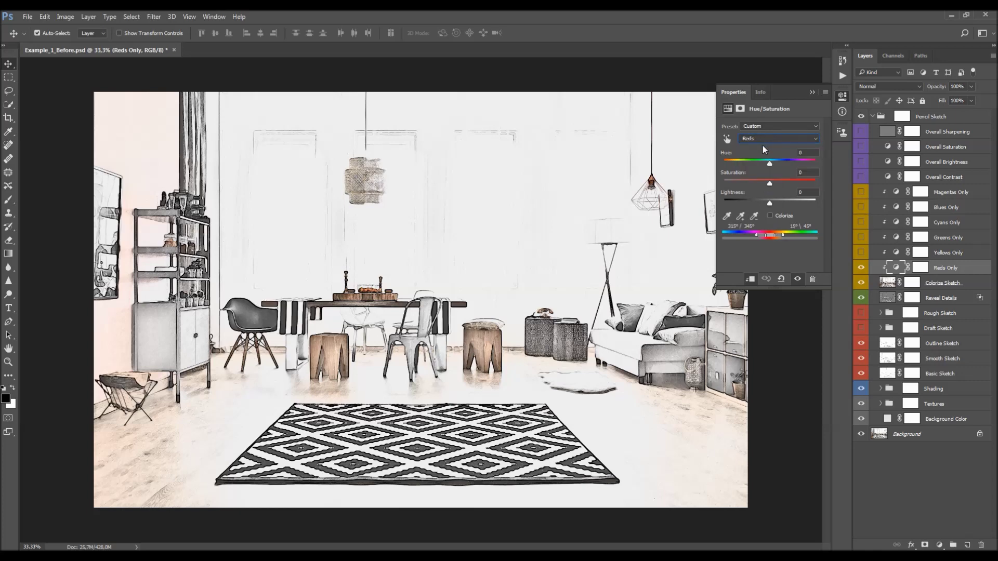
Step through the color ranges of the Reds Only adjustment to review their saturation, ending on Yellows.
key("Down")
left_click_drag(770, 183, 724, 183)
key("Down")
key("Down")
key("Down")
key("Down")
key("Up")
key("Up")
key("Up")
key("Up")
key("Up")
key("Down")
Hide Reds Only, briefly show Greens Only for comparison, and show Reds Only again.
left_click(861, 267)
left_click(861, 238)
left_click(861, 239)
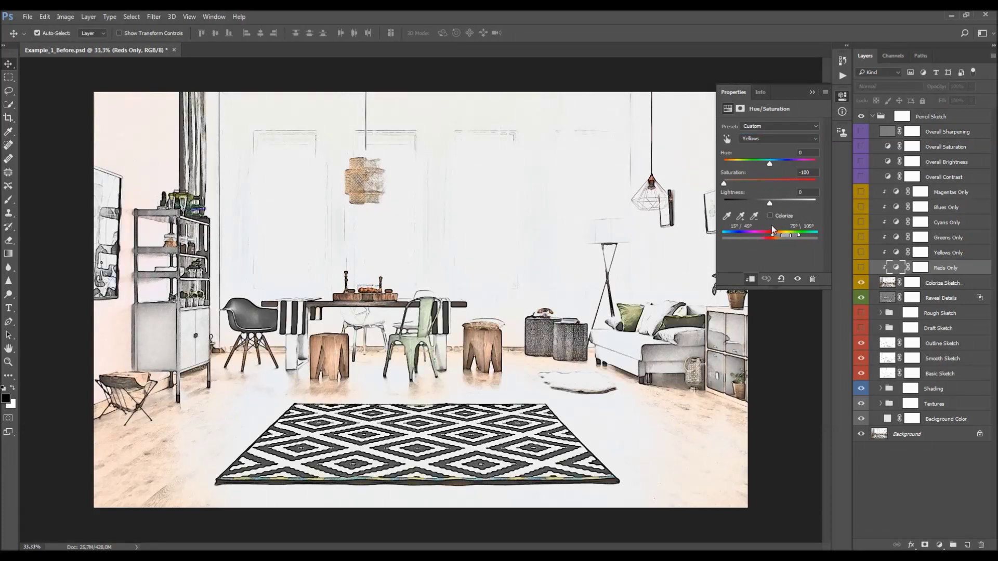
left_click(861, 267)
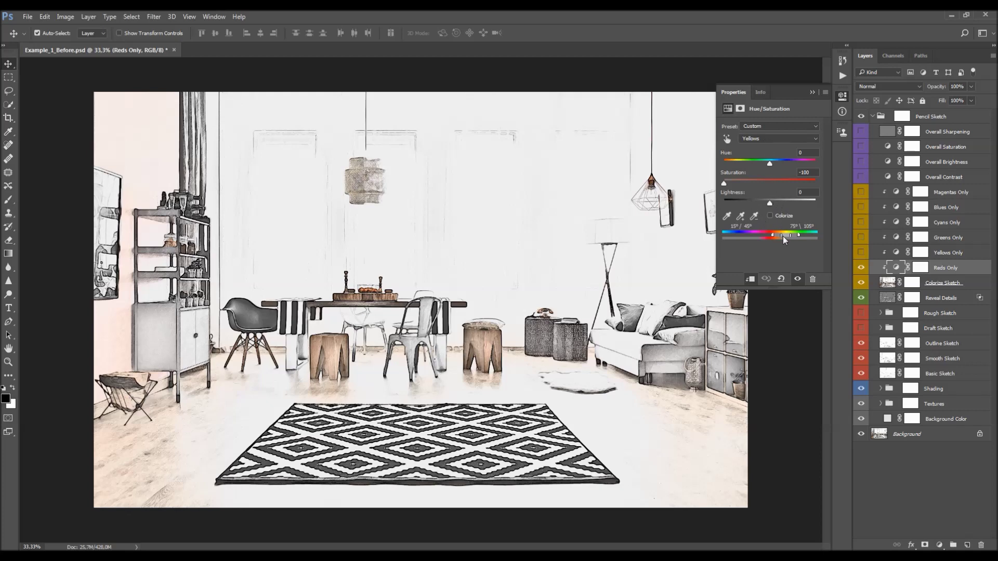
Adjust the Yellows range of the Reds Only layer to 39°/47° and 106°\114°, with saturation at -100.
left_click(765, 139)
left_click(763, 158)
left_click_drag(810, 172, 790, 173)
left_click(778, 235)
left_click_drag(779, 235, 782, 235)
left_click(769, 143)
left_click(753, 152)
left_click_drag(794, 234, 797, 237)
left_click(806, 173)
key("Return")
scroll(768, 136, "down", 2)
scroll(769, 136, "up", 2)
left_click_drag(797, 235, 798, 235)
left_click(765, 140)
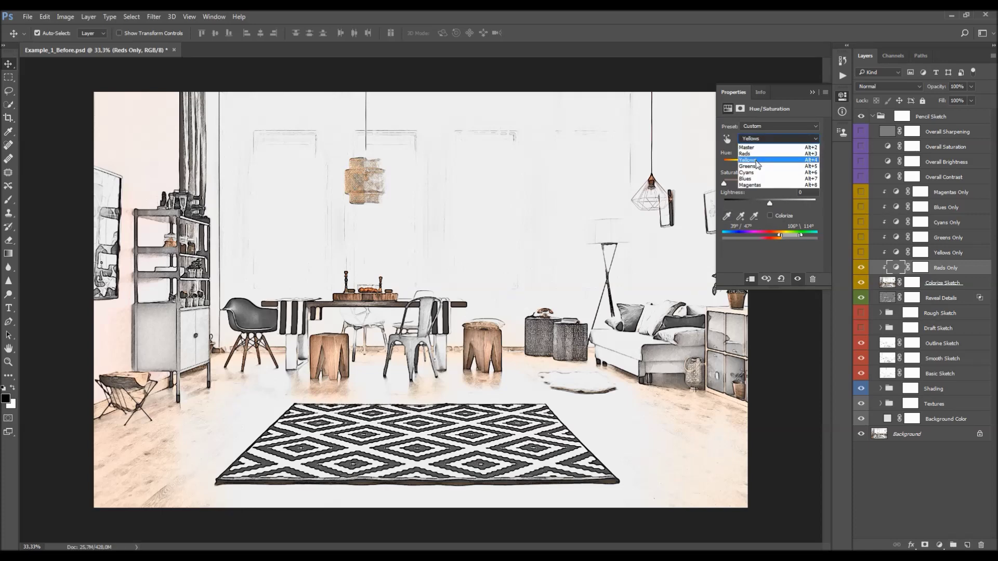
left_click(756, 160)
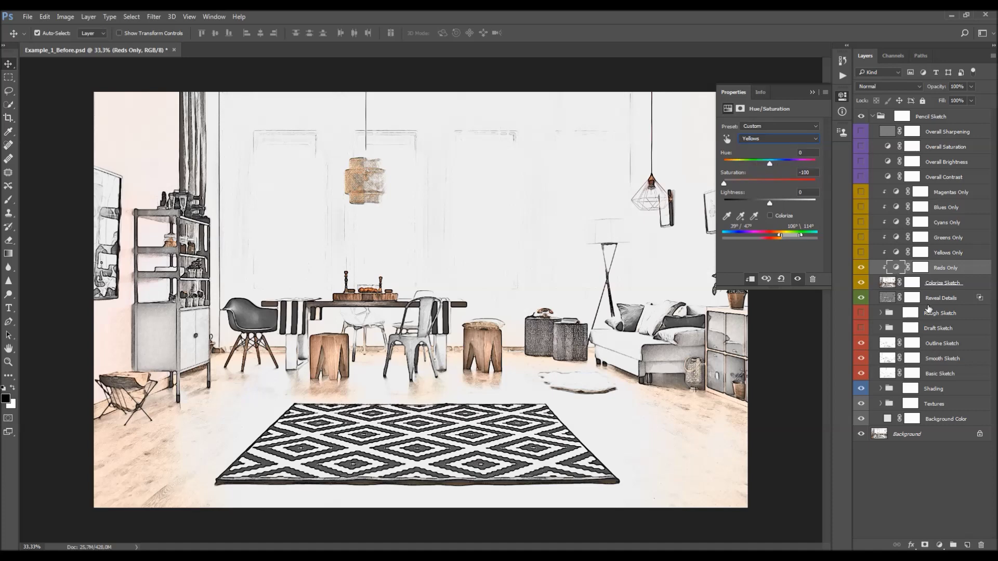
Switch the Reds Only adjustment back to the Master range.
left_click(775, 139)
left_click(765, 149)
scroll(764, 142, "down", 1)
key("alt+2")
Review the color ranges of the Yellows Only adjustment, and return to the Colorize Sketch layer with Reds Only hidden.
left_click(948, 253)
left_click(768, 138)
left_click(767, 154)
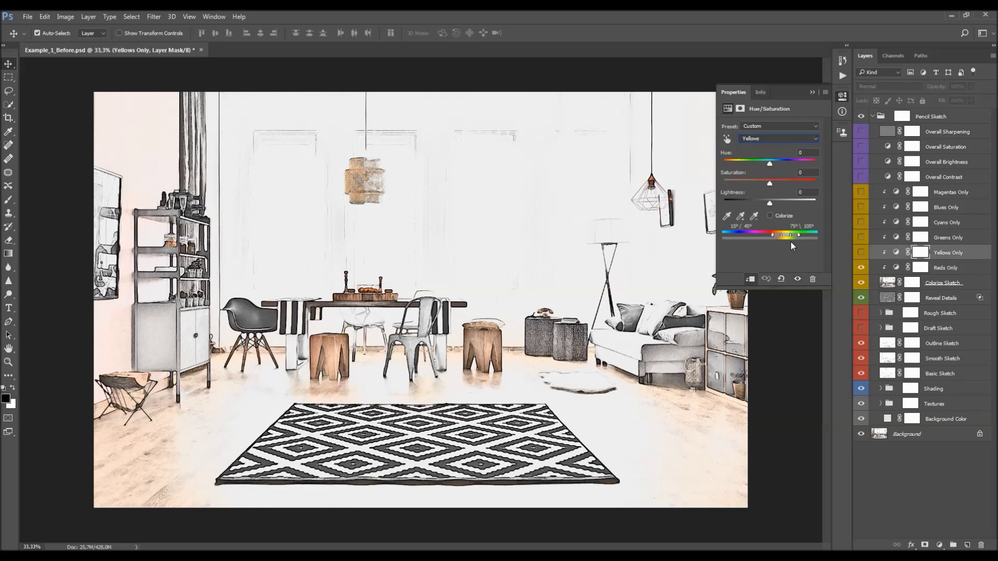
scroll(771, 139, "down", 4)
scroll(772, 140, "up", 5)
left_click(814, 94)
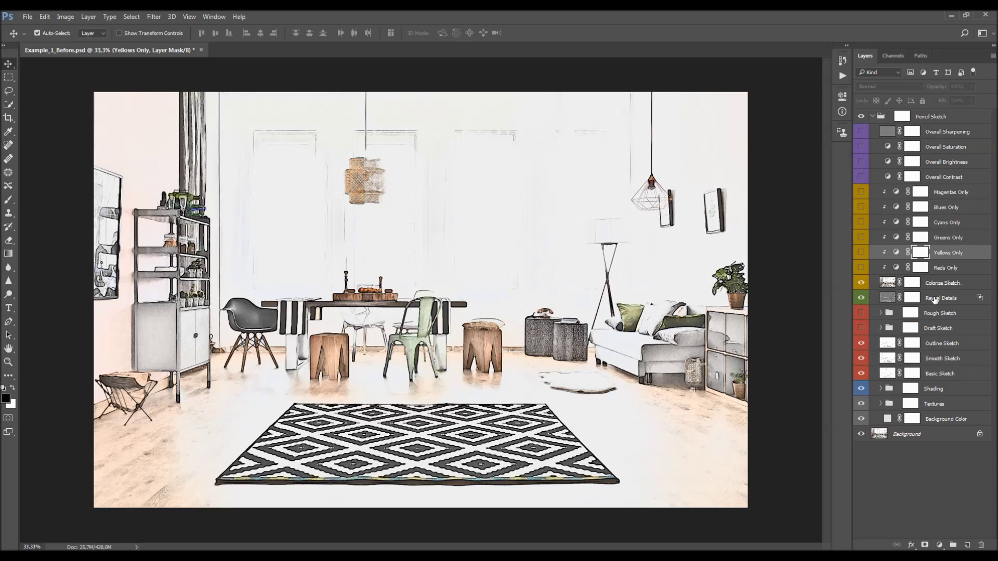
left_click(939, 283)
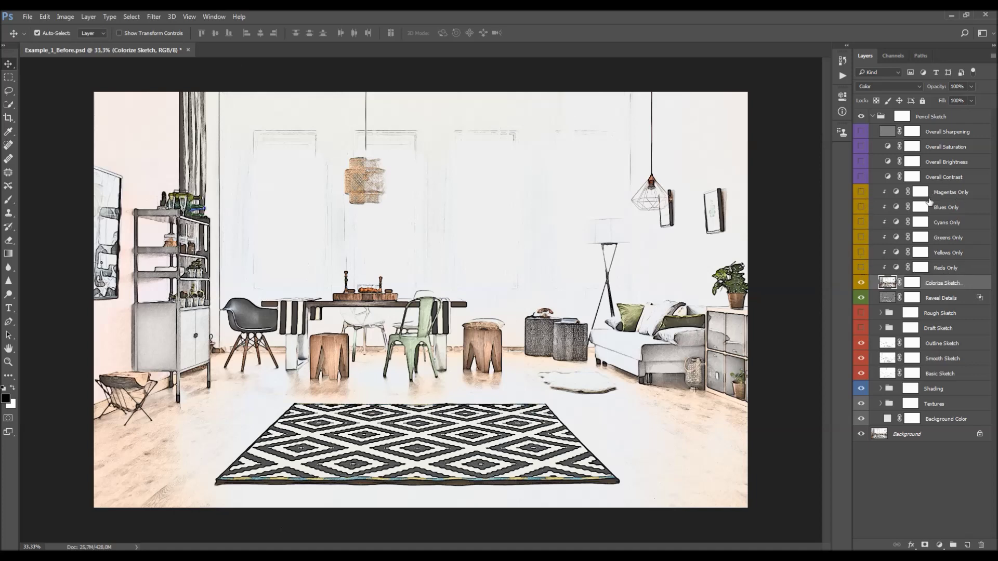
Show the Overall Contrast layer, try different opacities, and hide and show it to compare.
left_click(953, 178)
left_click(862, 177)
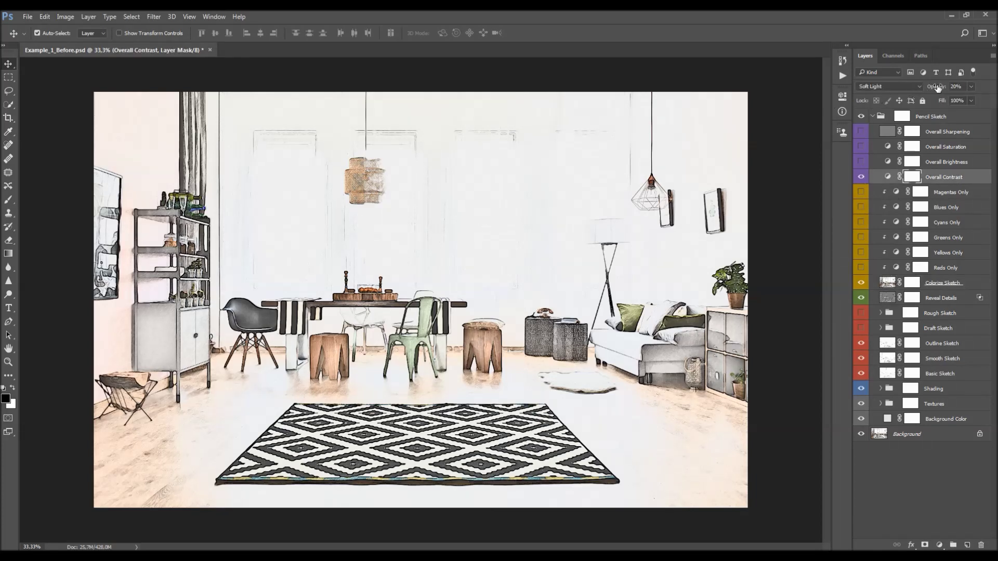
left_click_drag(938, 87, 633, 165)
left_click(863, 178)
left_click(863, 177)
Show the Overall Brightness layer and open its Levels adjustment.
left_click(944, 167)
left_click(861, 163)
double_click(887, 162)
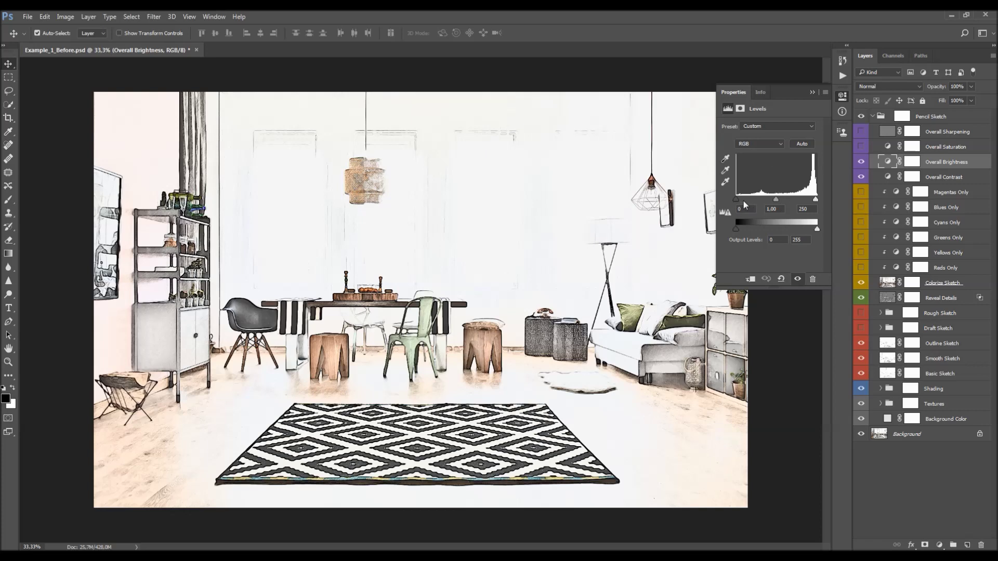
Try different black and white input levels and a lighter black output level on Overall Brightness, and undo the changes.
left_click_drag(737, 199, 717, 203)
left_click_drag(816, 198, 803, 205)
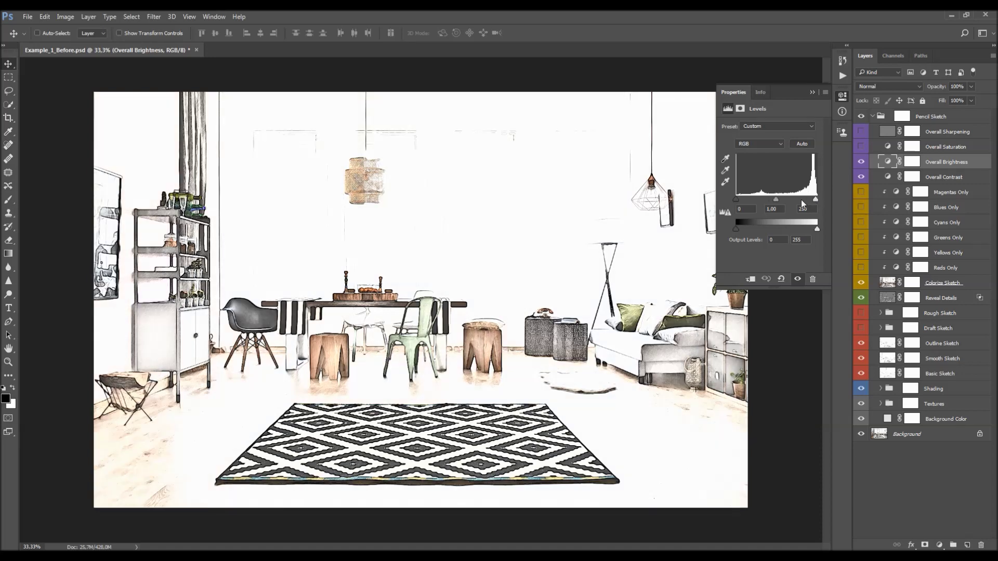
key("ctrl+z")
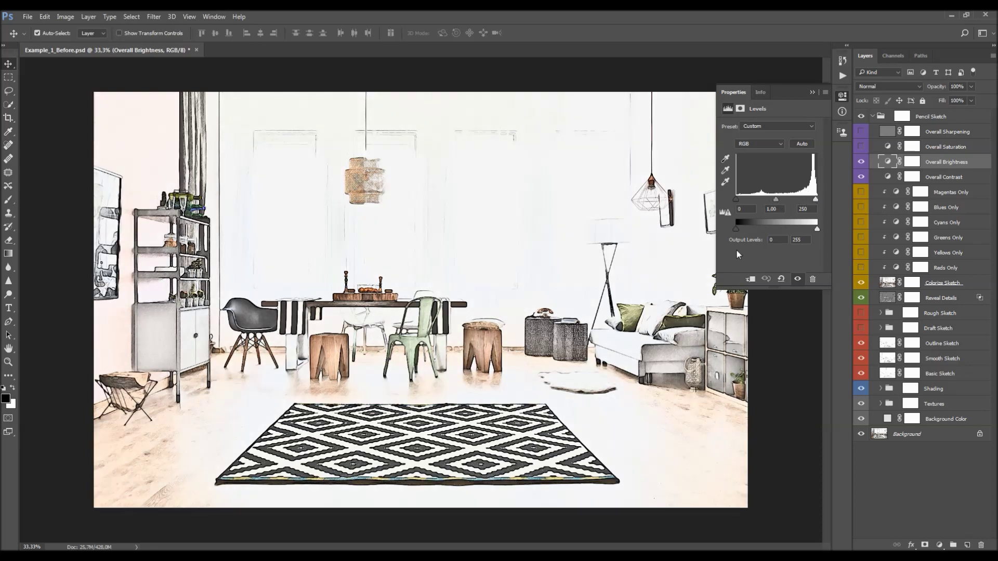
left_click_drag(736, 229, 790, 229)
key("ctrl+z")
Close the Levels settings, and hide and show the Overall Brightness layer to compare.
left_click(812, 92)
left_click(861, 162)
left_click(861, 162)
Show the Overall Saturation layer and fine-tune the saturation in its Hue/Saturation adjustment.
left_click(948, 149)
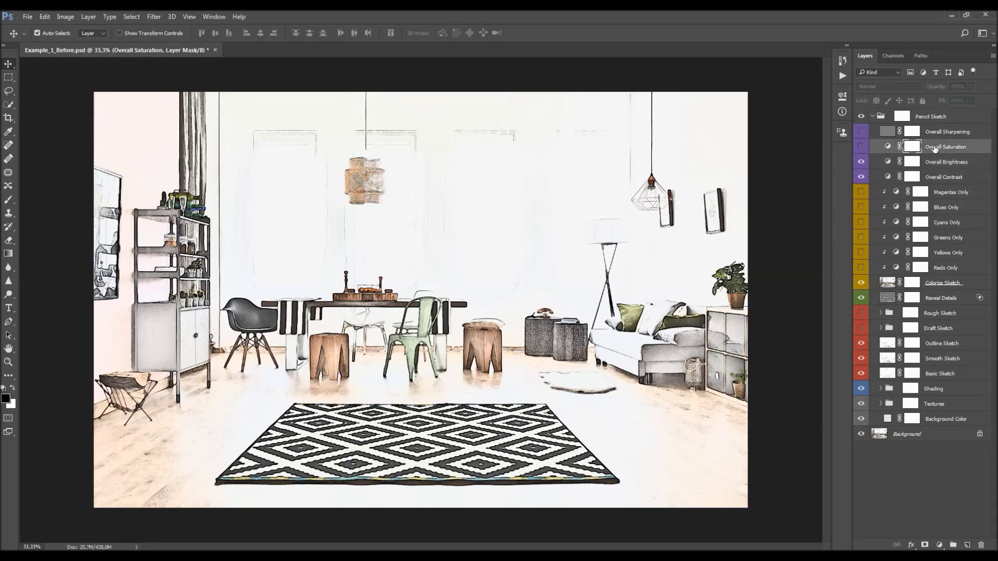
left_click(863, 147)
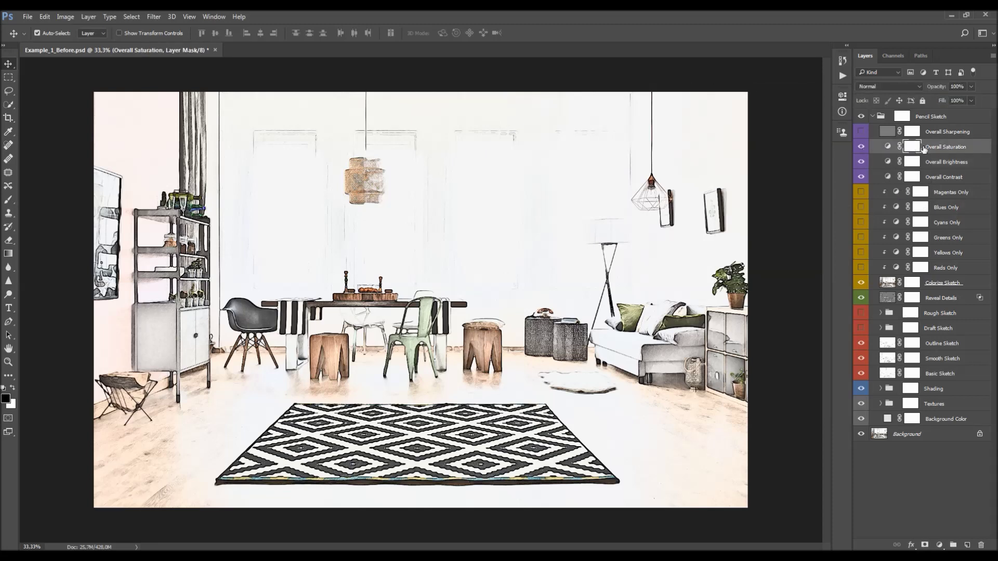
double_click(888, 146)
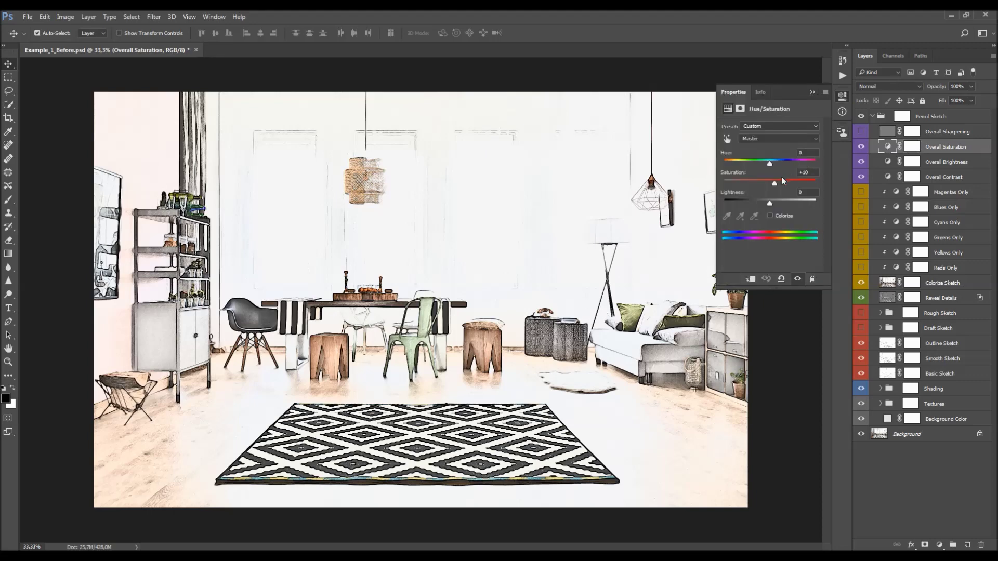
mouse_move(774, 183)
left_mouse_down()
mouse_move(785, 188)
mouse_move(763, 188)
mouse_move(772, 188)
left_mouse_up()
left_click_drag(777, 185, 776, 185)
left_click(813, 93)
Hide and show the Overall Saturation layer to compare, and select the Overall Sharpening layer.
left_click(862, 147)
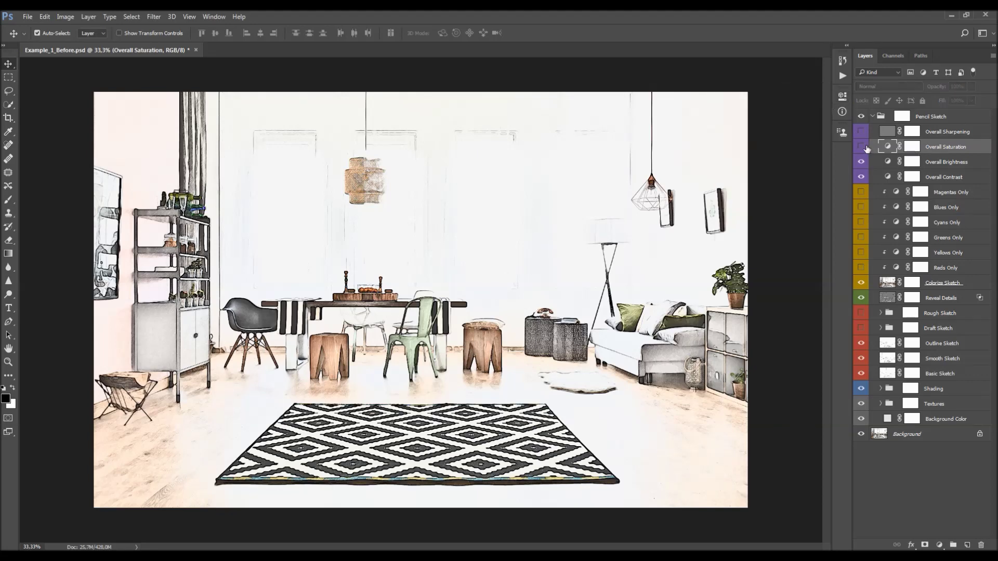
left_click(862, 148)
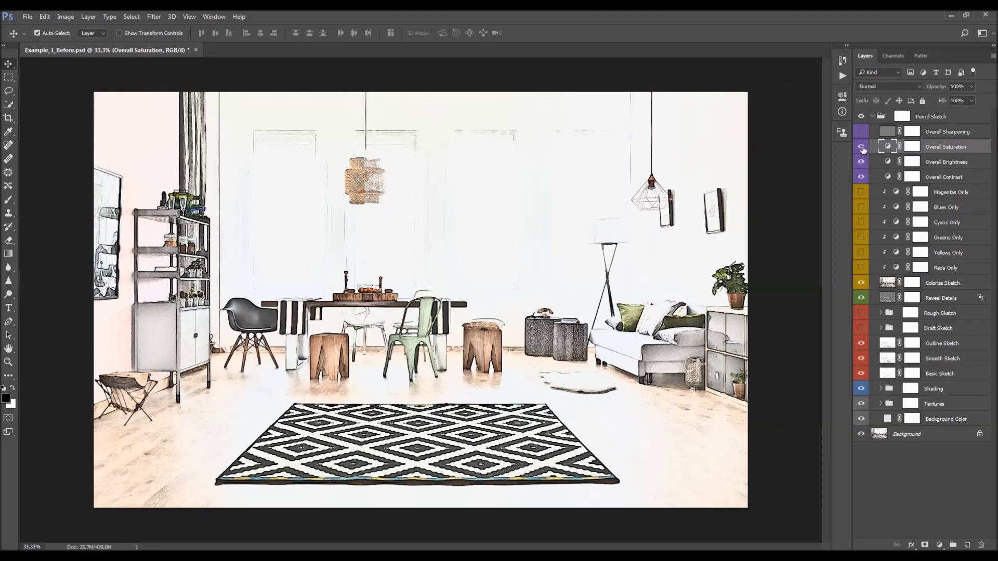
left_click(949, 134)
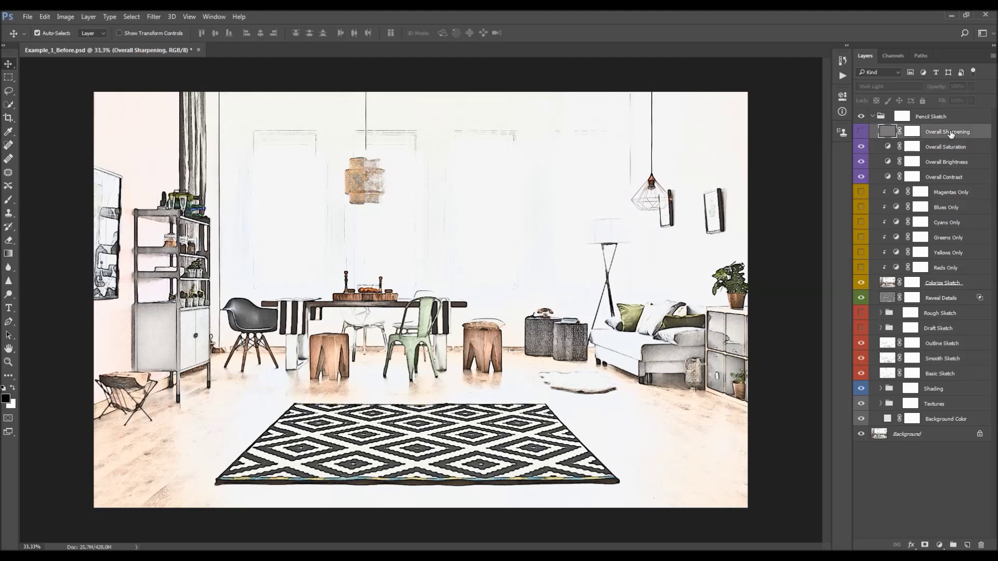
Show the Overall Sharpening layer, delete it, and stamp all visible layers into a new layer at its place in the Pencil Sketch group.
left_click(862, 131)
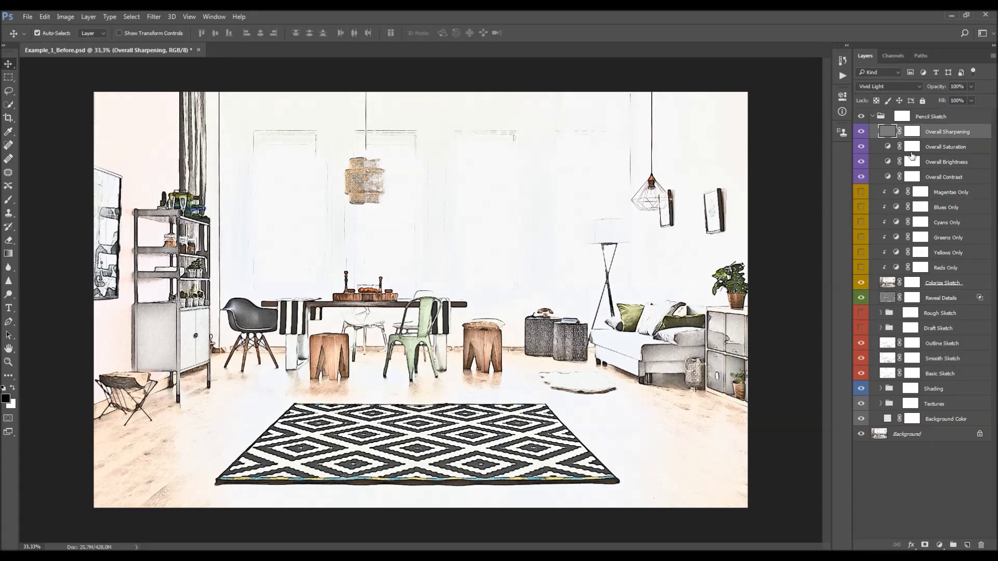
left_click(621, 190)
left_click_drag(621, 190, 613, 209)
key("Delete")
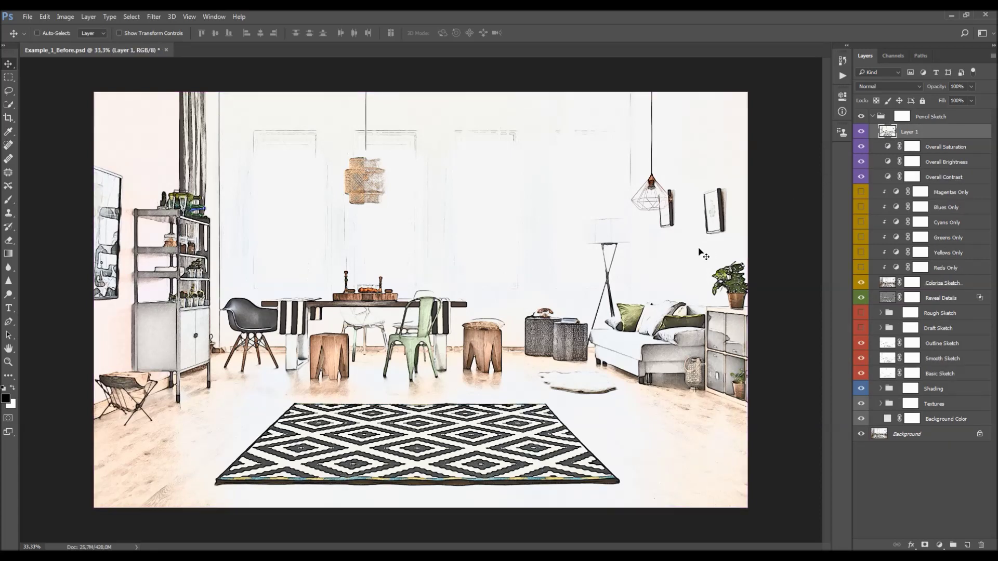
Desaturate the stamped layer and apply a High Pass filter with a radius of 1 pixel.
left_click(154, 16)
mouse_move(244, 221)
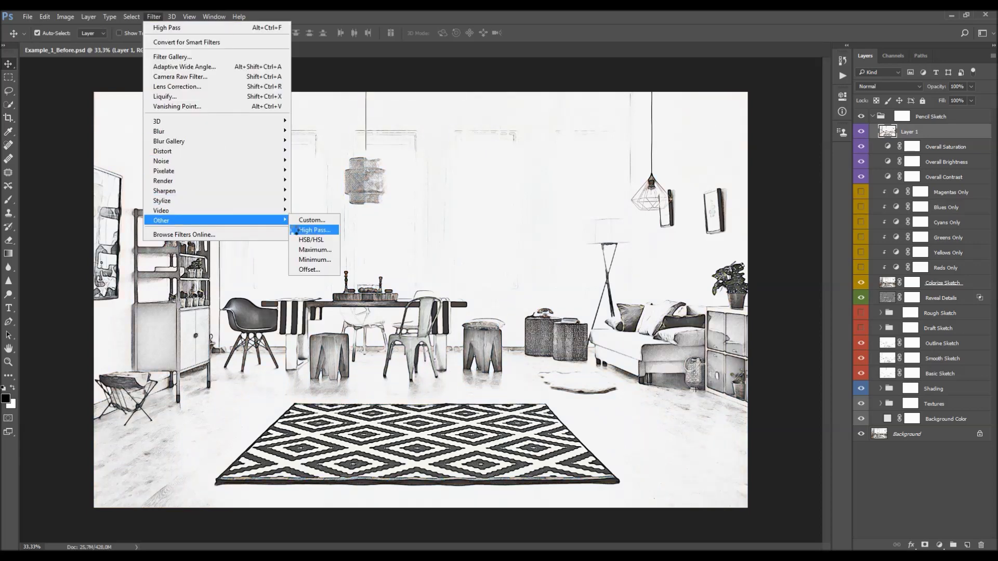
left_click(297, 231)
type("1")
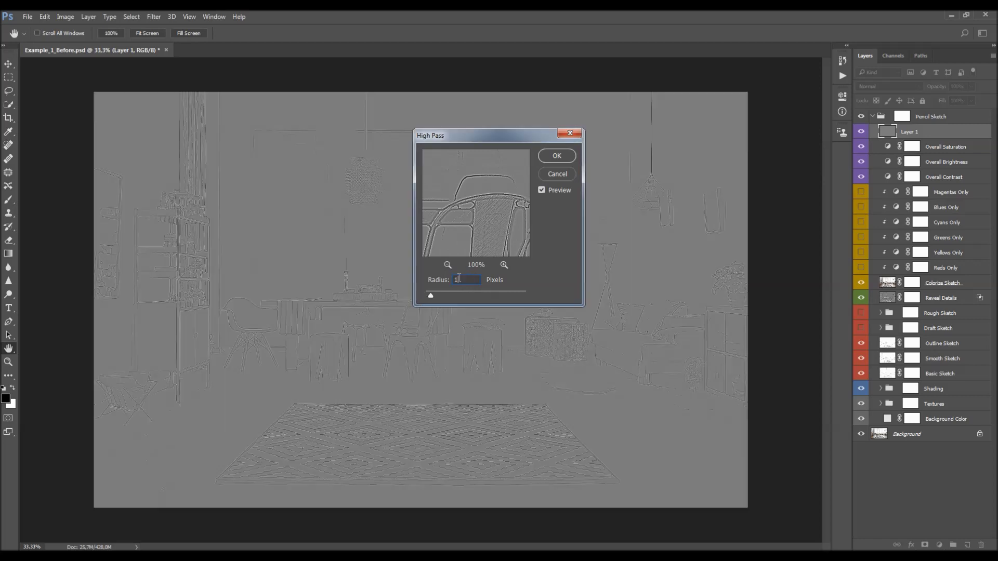
left_click(556, 156)
Set the high-pass layer's blend mode to Vivid Light.
key("v")
left_click(888, 87)
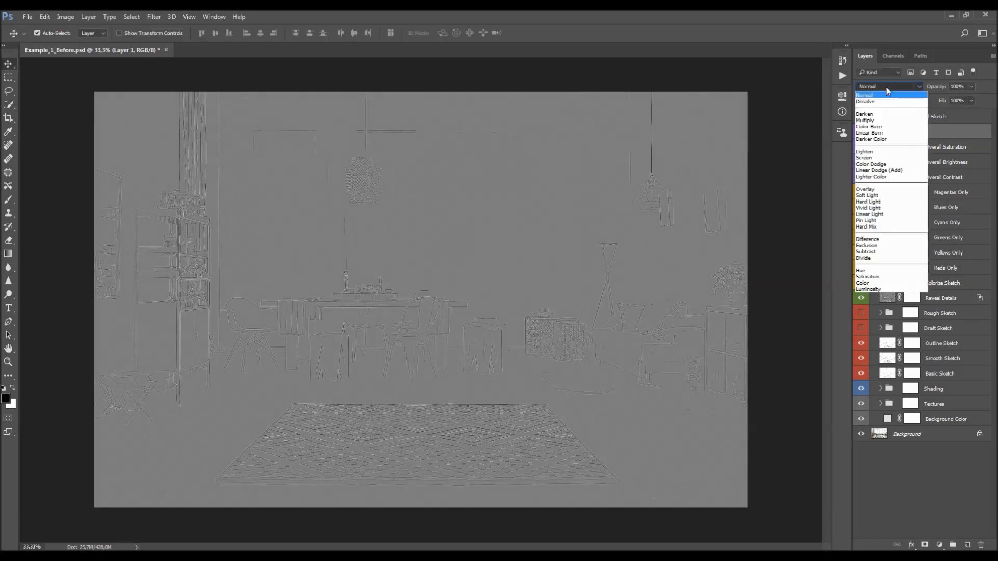
left_click(889, 208)
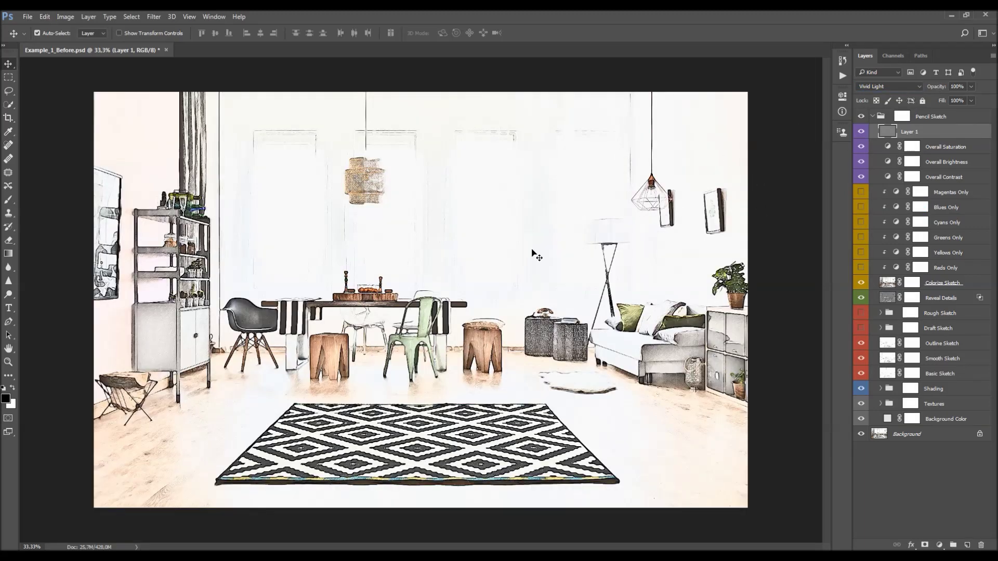
left_click_drag(944, 87, 674, 240)
key("ctrl")
Collapse the Pencil Sketch group, duplicate the Background layer to the top of the layer stack, and hide the copy.
left_click(875, 117)
left_click(910, 132)
key("ctrl+j")
left_click_drag(927, 133, 934, 112)
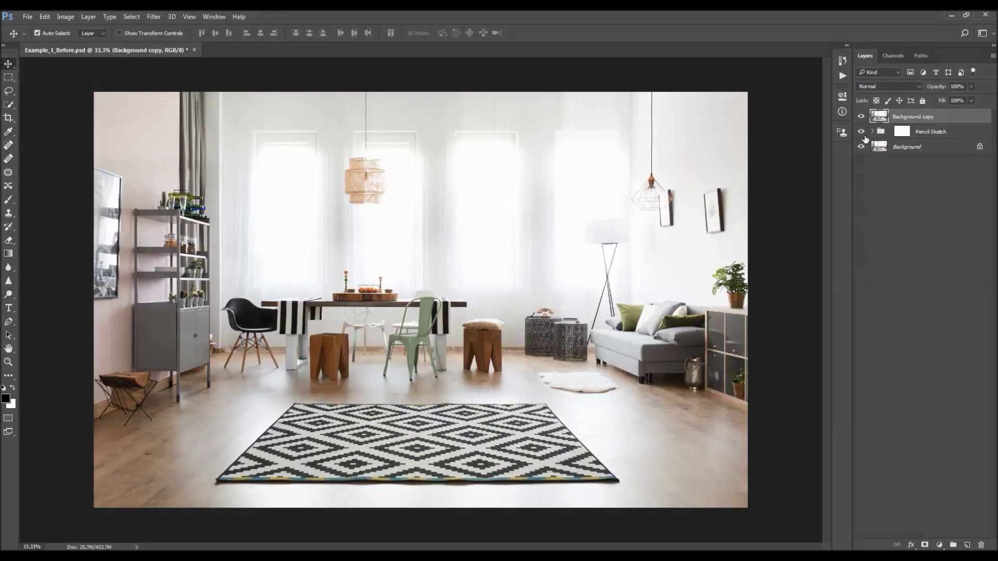
left_click(861, 117)
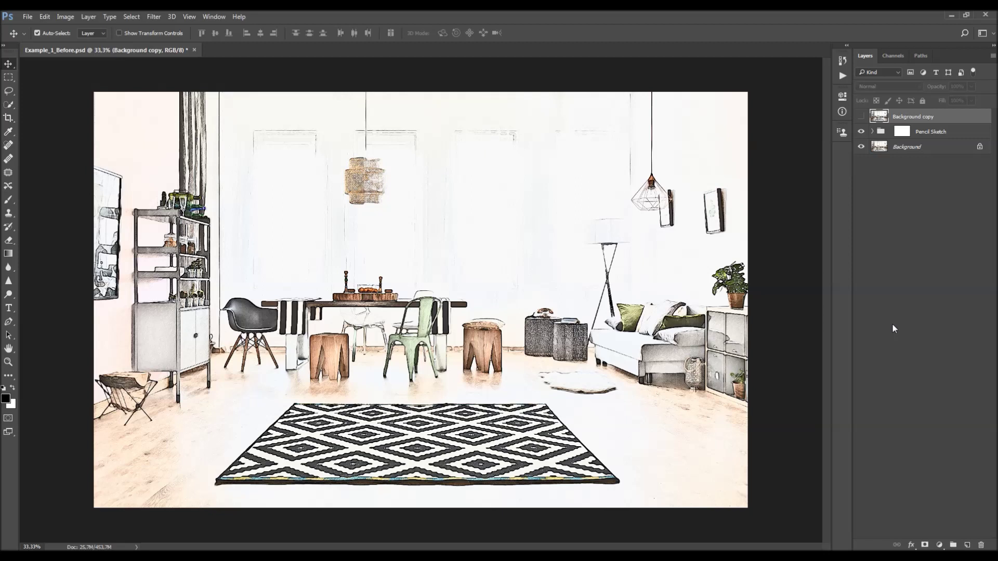
Show the Rough Sketch and Draft Sketch groups inside Pencil Sketch to compare, hide them again, and collapse the group.
left_click(873, 131)
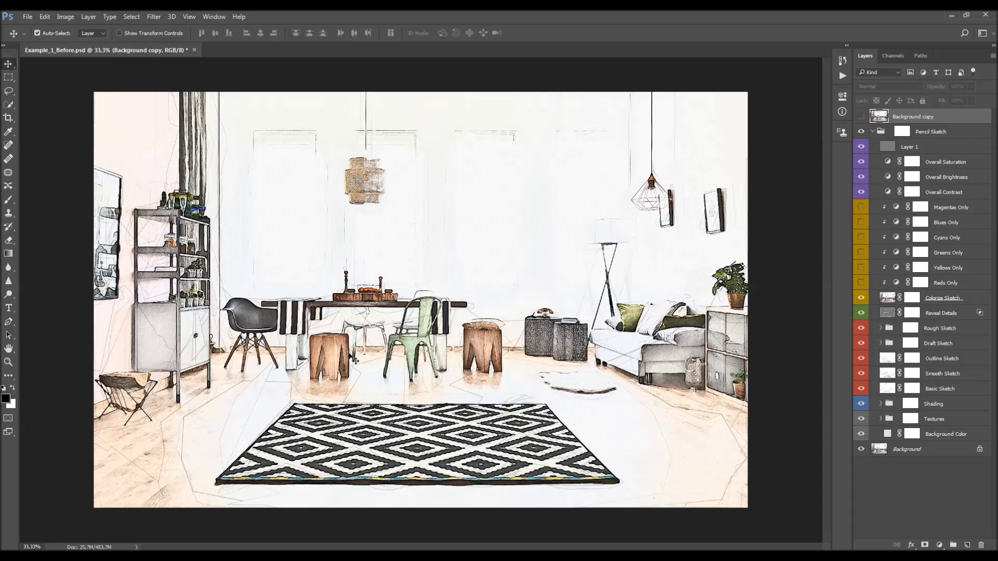
left_click_drag(863, 342, 863, 329)
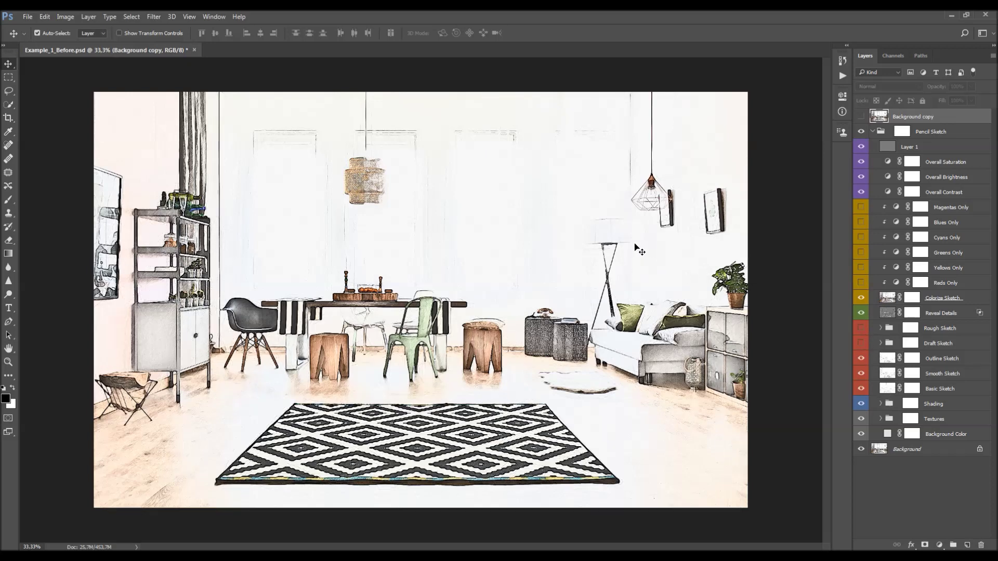
left_click(873, 132)
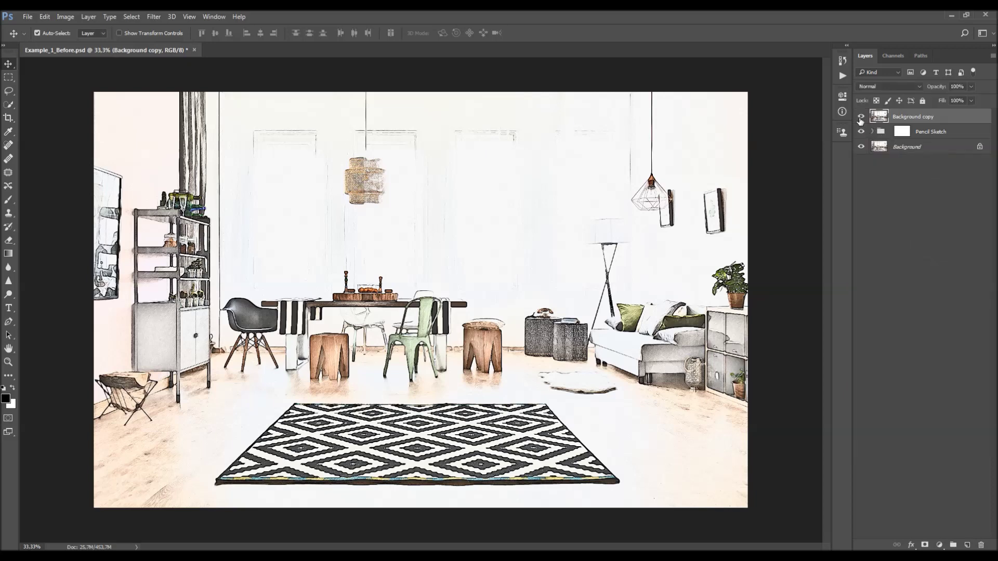
Show and hide the Background copy to compare the photo with the sketch, and select the Pencil Sketch group.
left_click(861, 119)
left_click(860, 118)
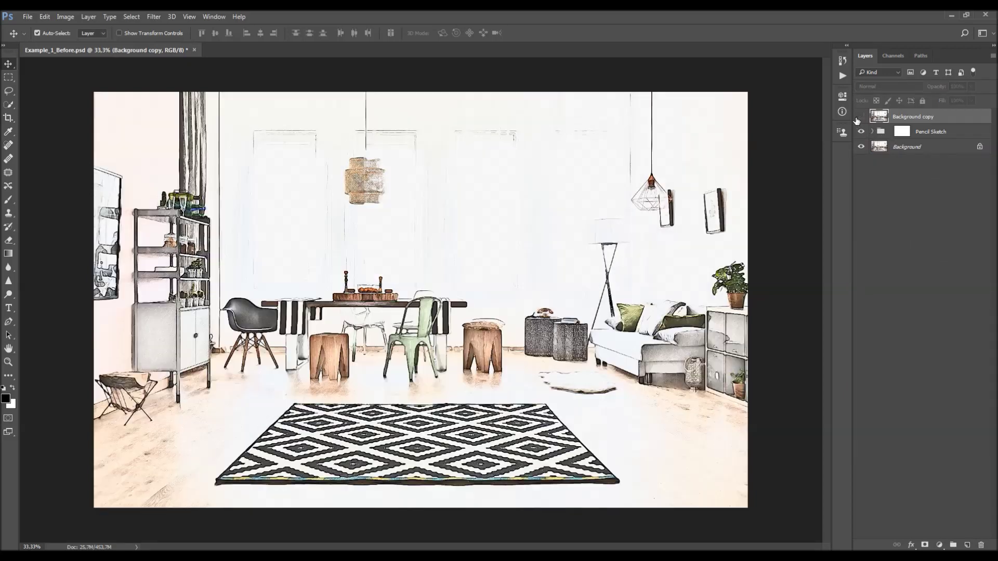
left_click(787, 271)
left_click(941, 136)
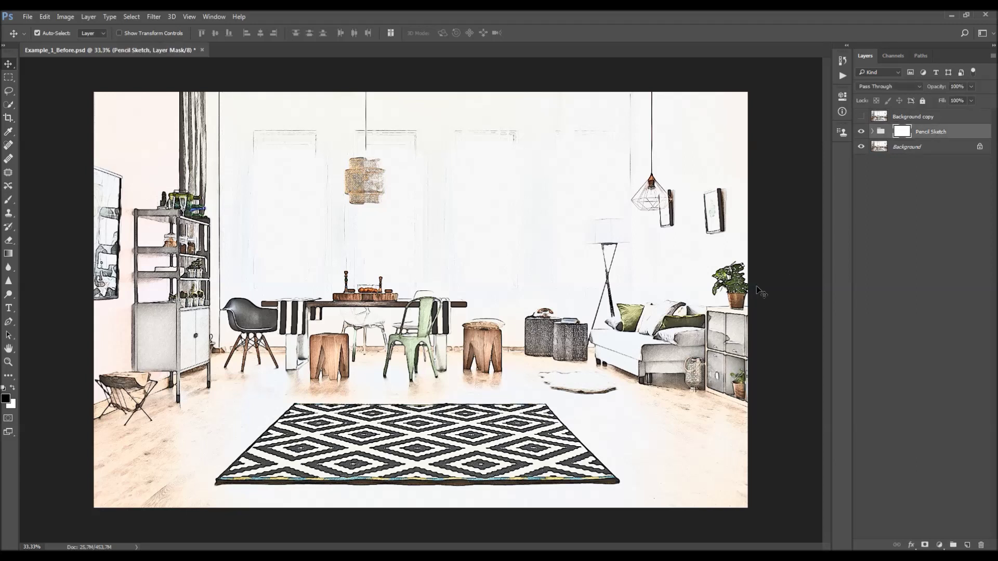